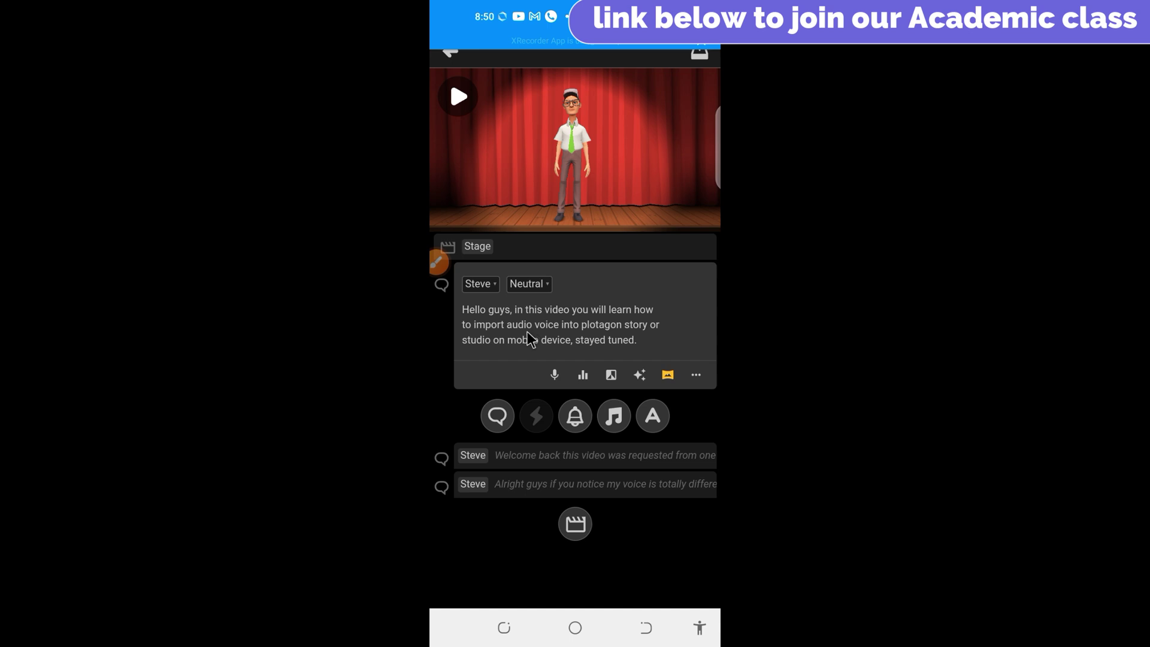
Expand the Welcome back, Alright guys and Hello guys lines, and record voice for the first line
left_click(519, 456)
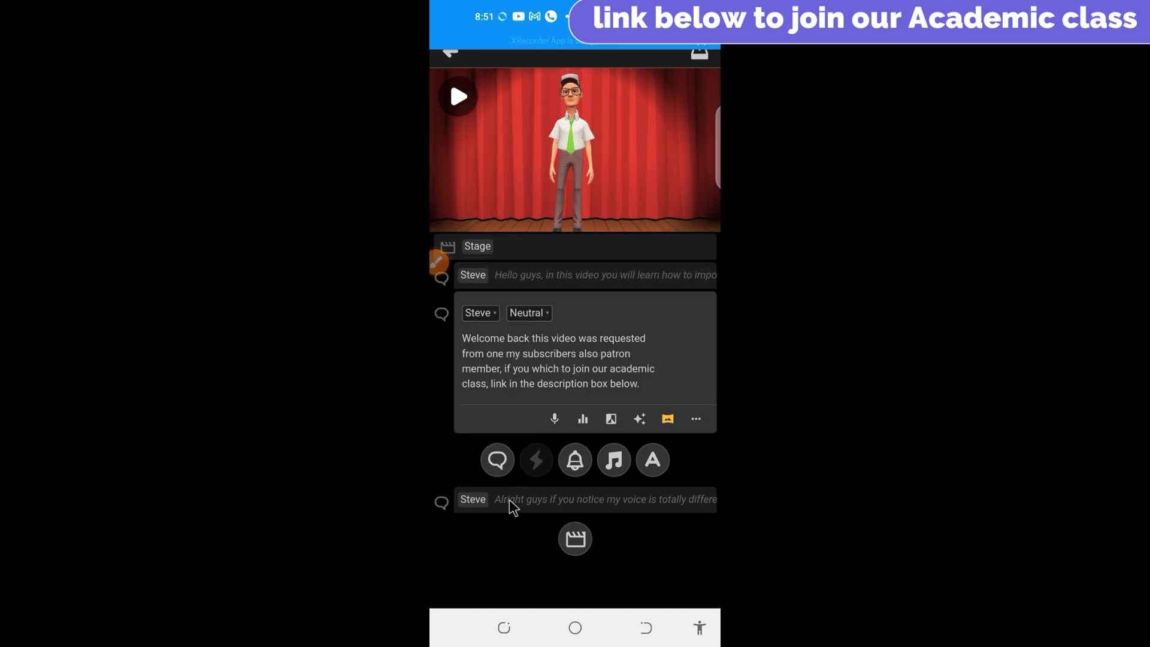
left_click(510, 503)
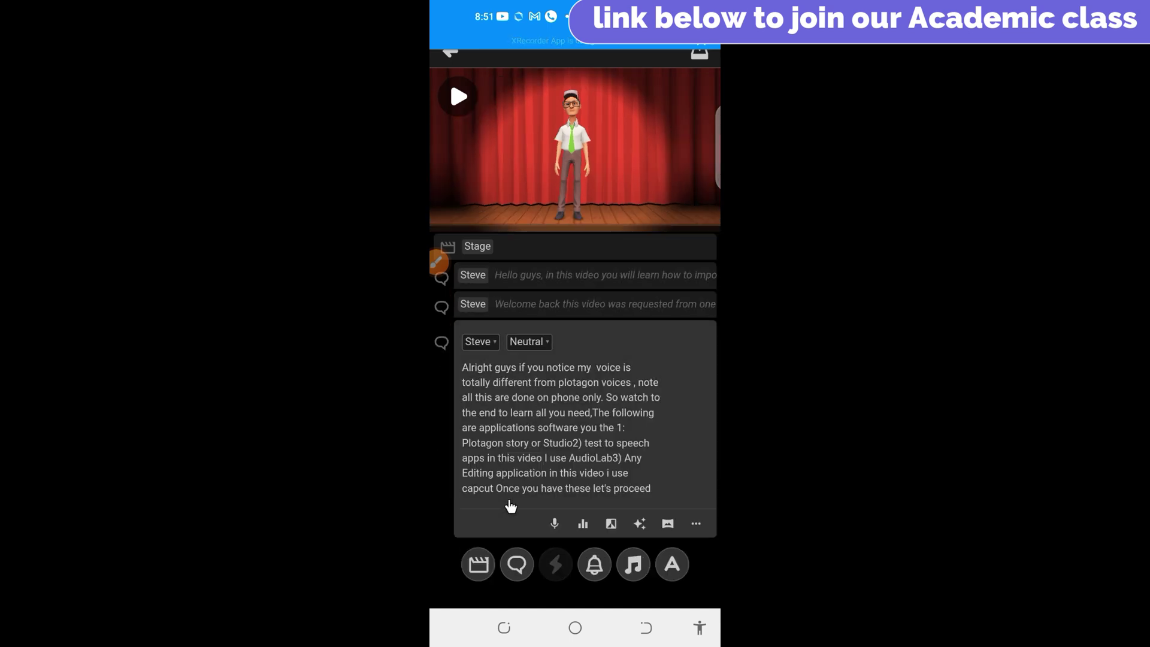
left_click(542, 282)
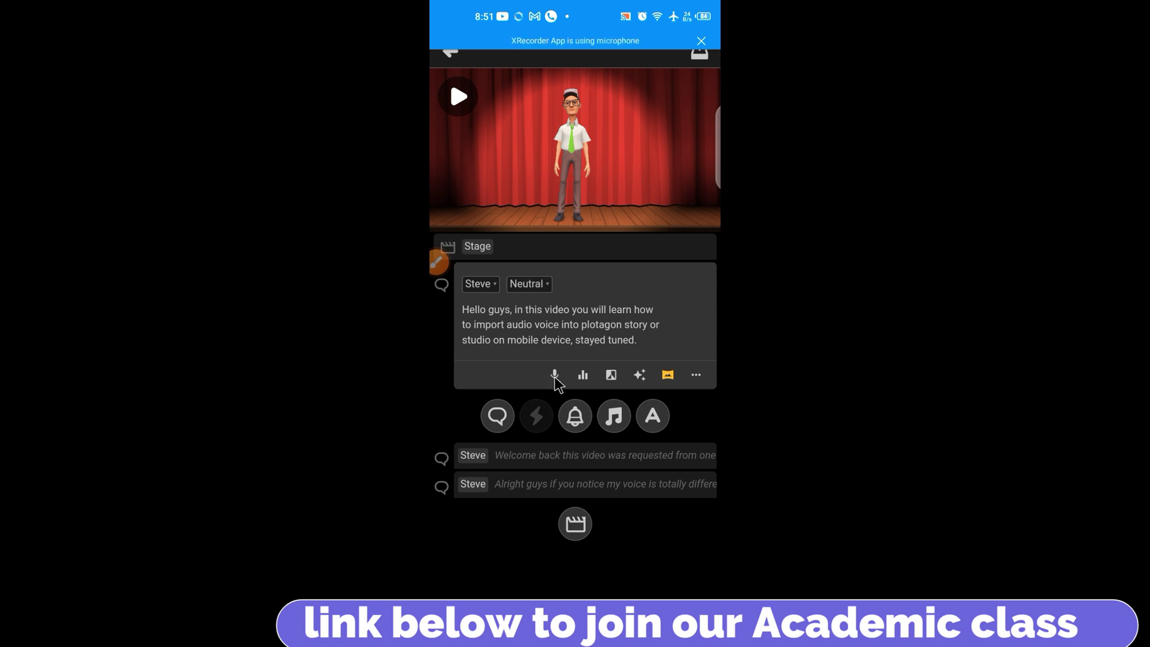
left_click(555, 376)
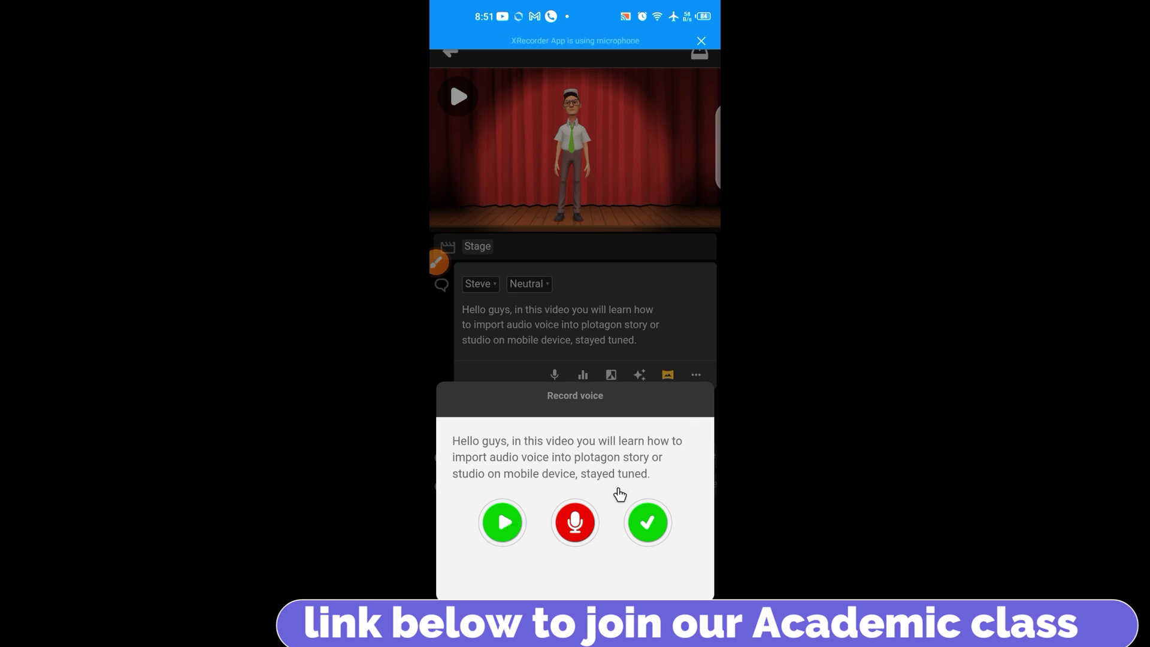
left_click(646, 527)
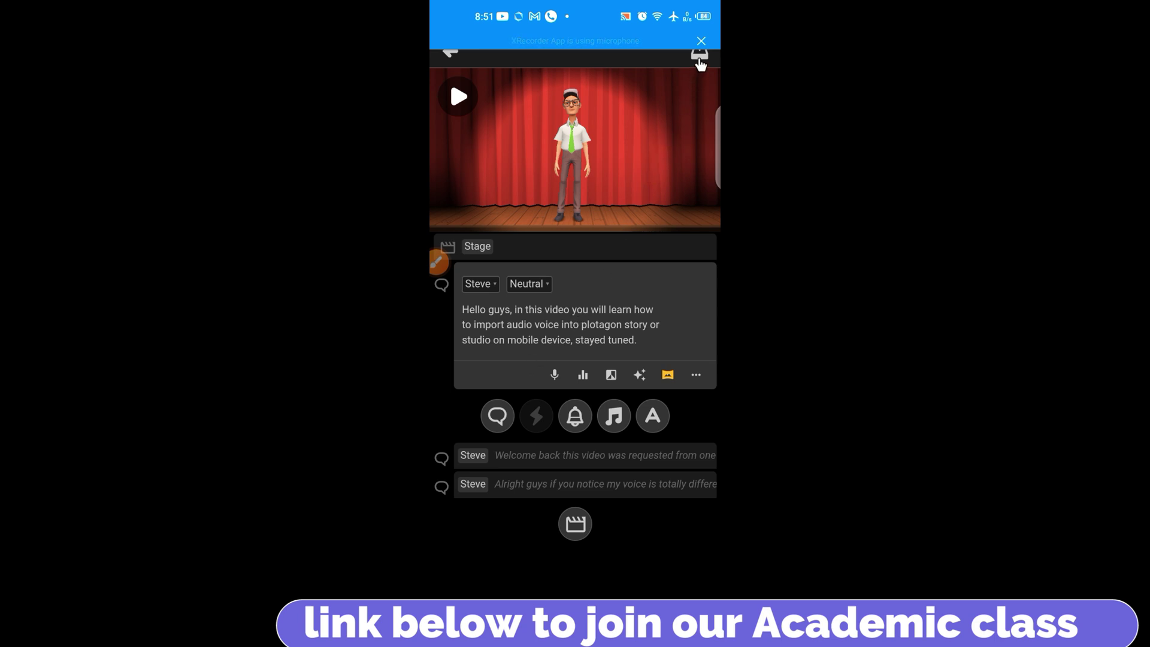
Save the story as a video with subtitles and finish once it is saved
left_click(700, 59)
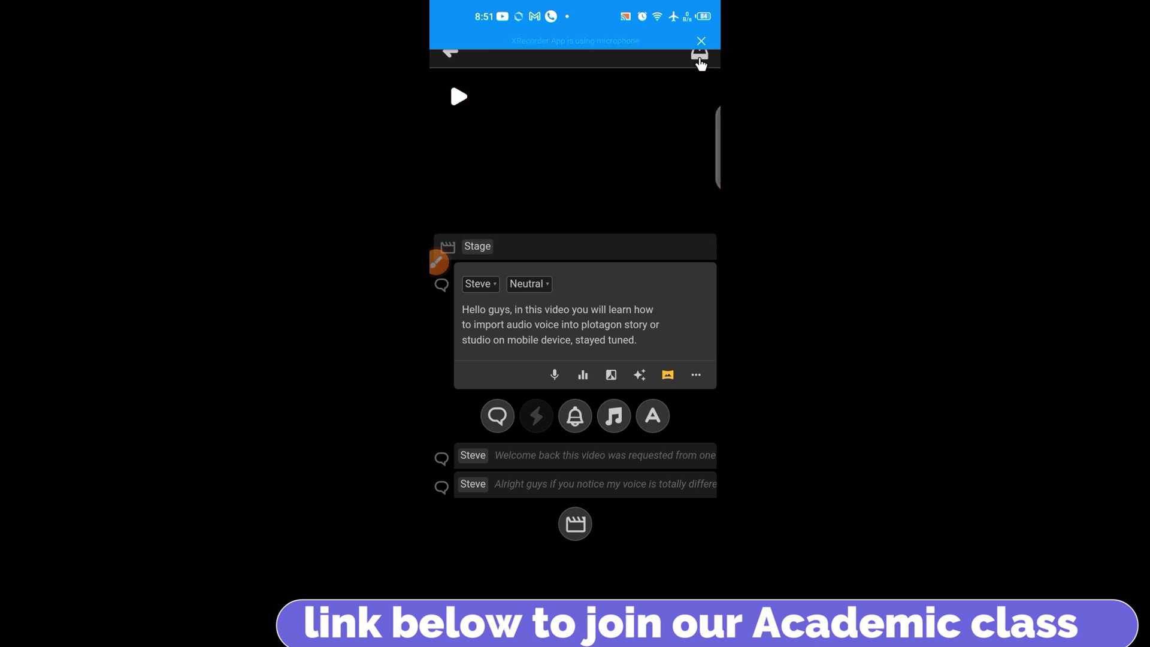
left_click(598, 208)
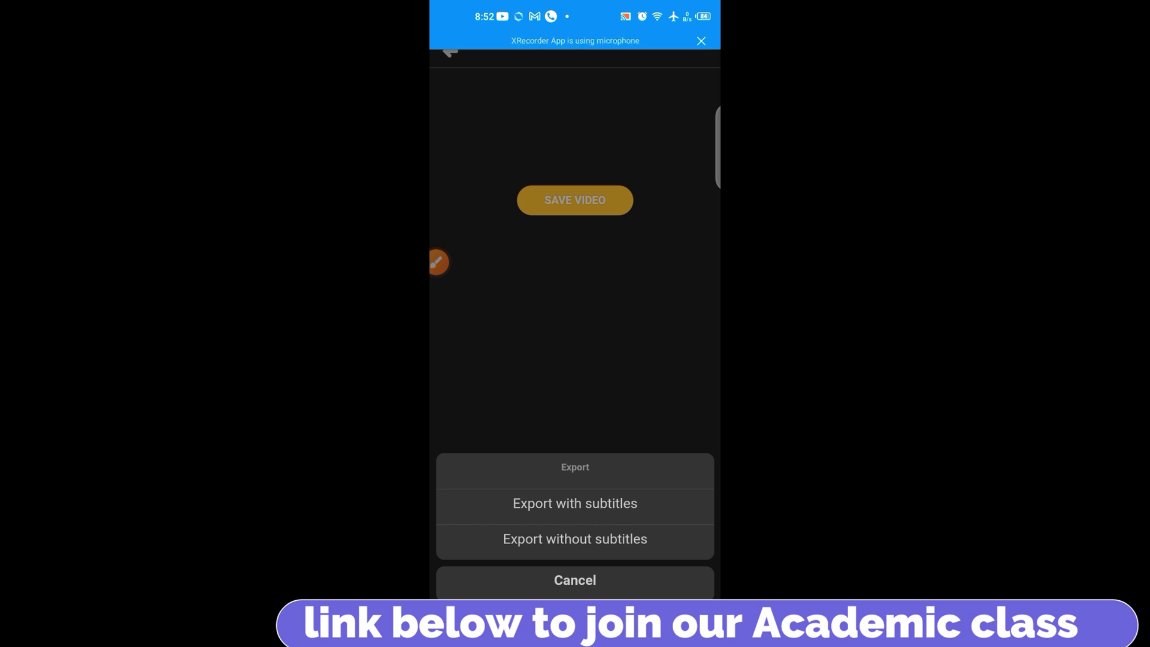
left_click(590, 510)
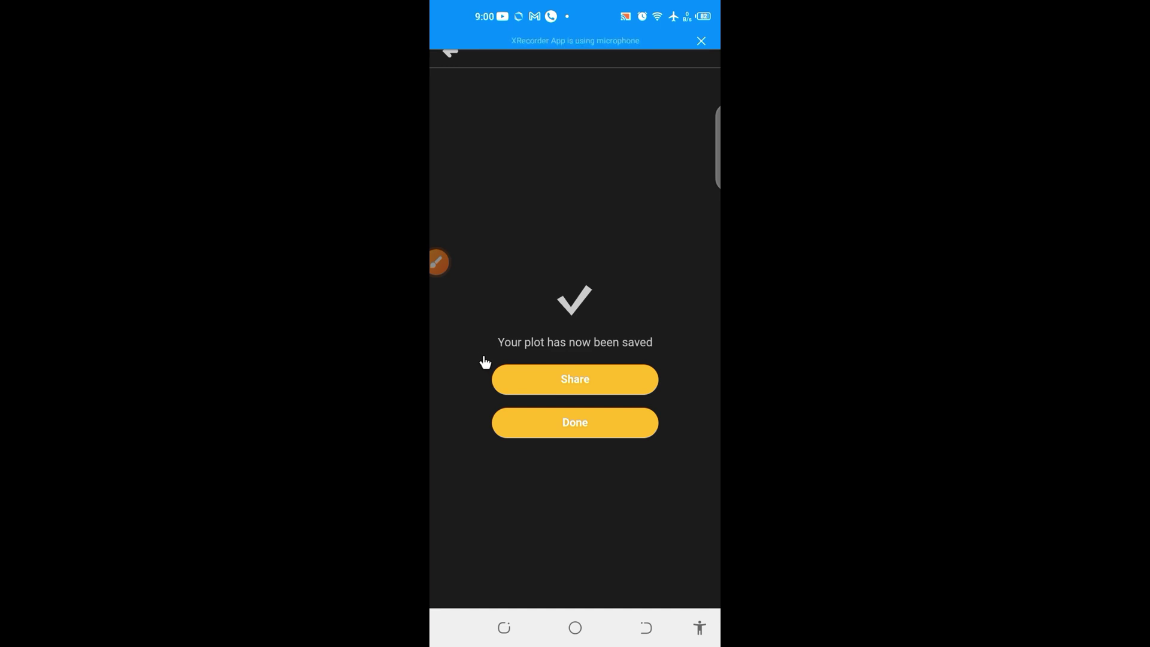
left_click(569, 436)
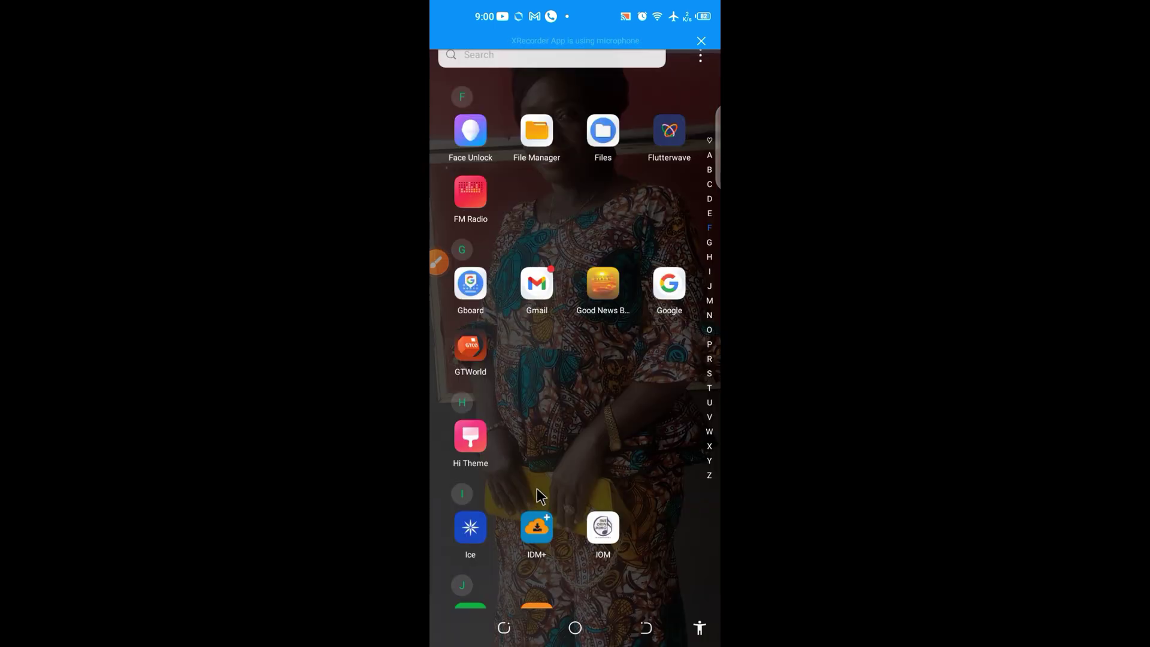
Return to the phone's home screen and launch Telegram from the dock
left_click(574, 629)
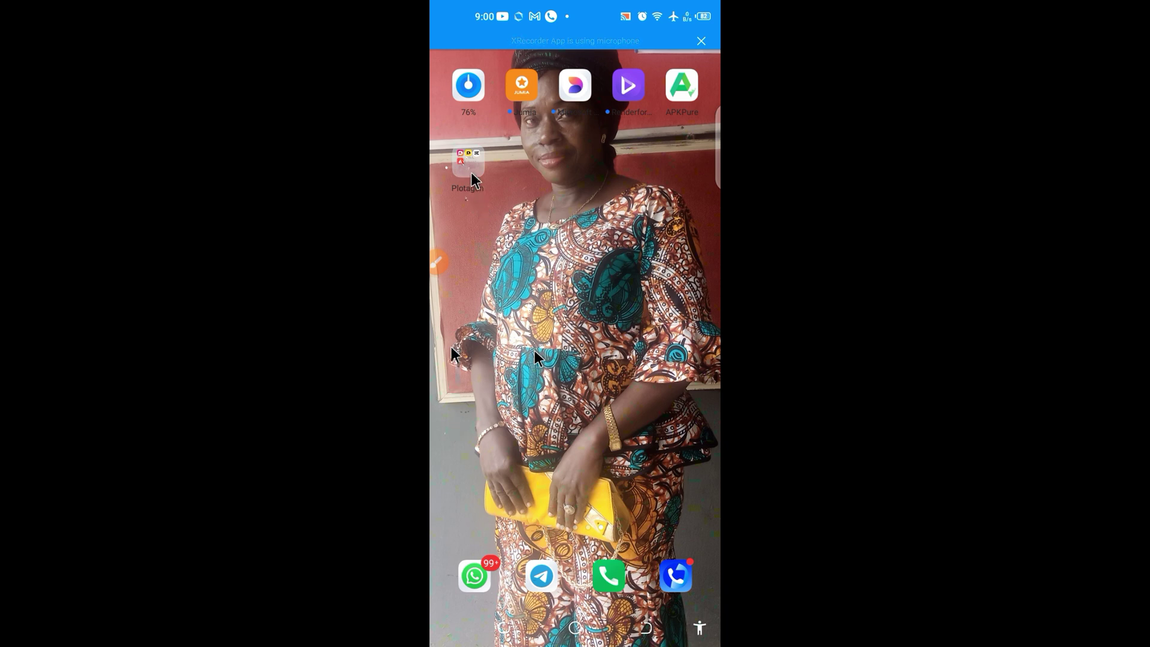
left_click(539, 577)
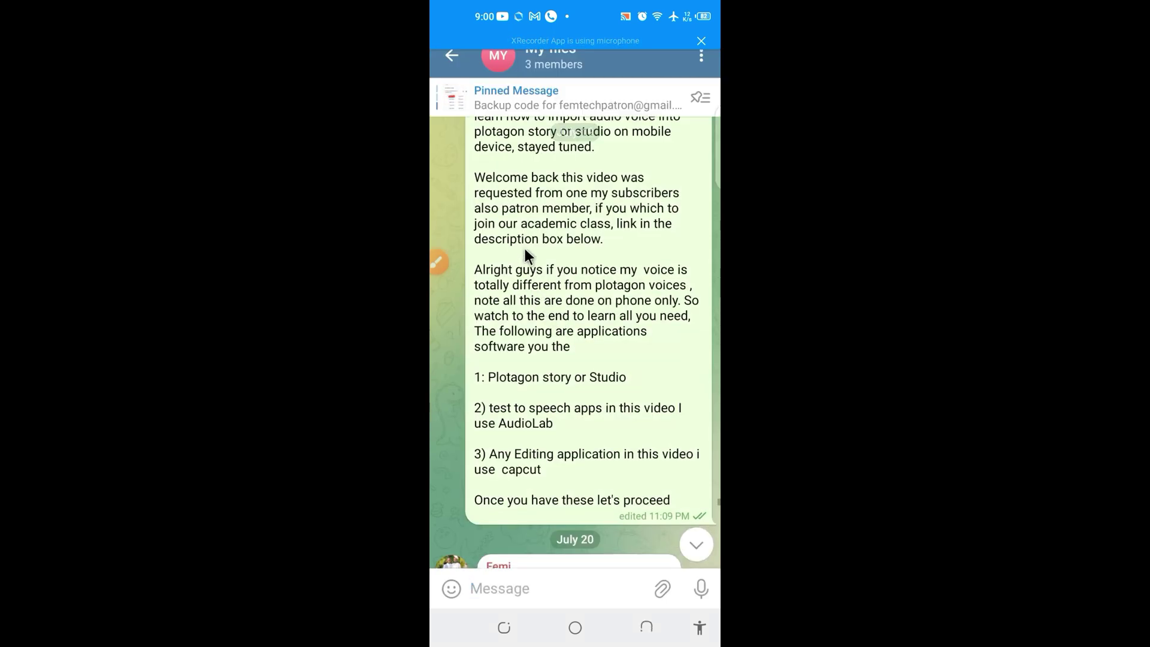
Copy the Telegram script message with the three dialogue lines, then go back home
left_click(525, 248)
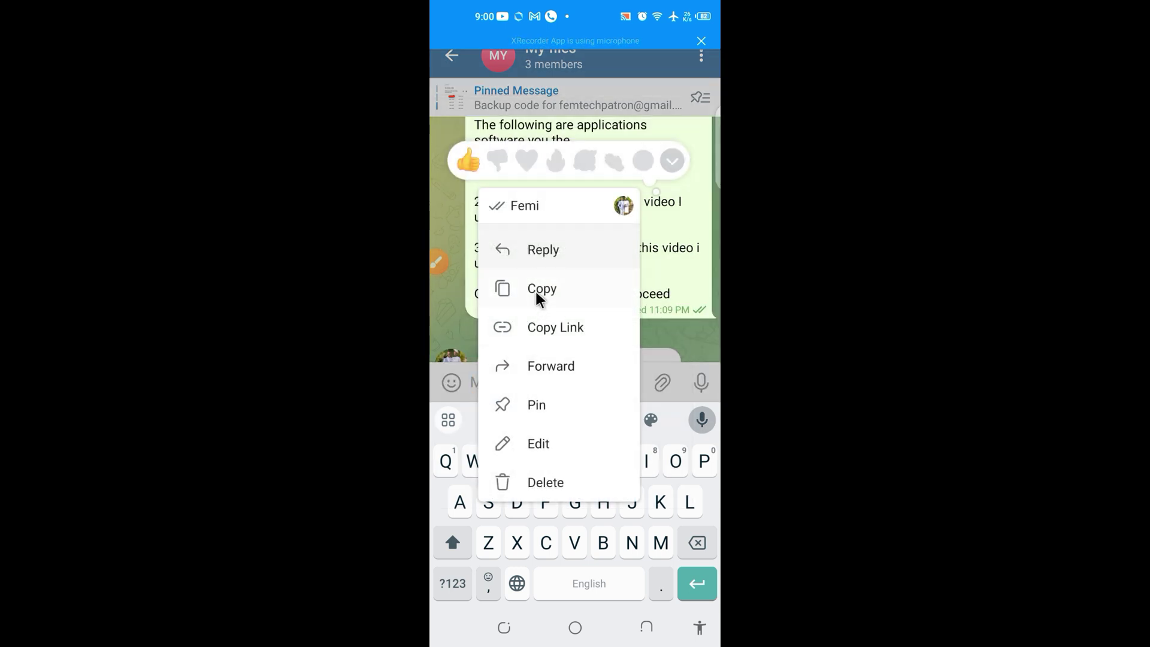
left_click(536, 294)
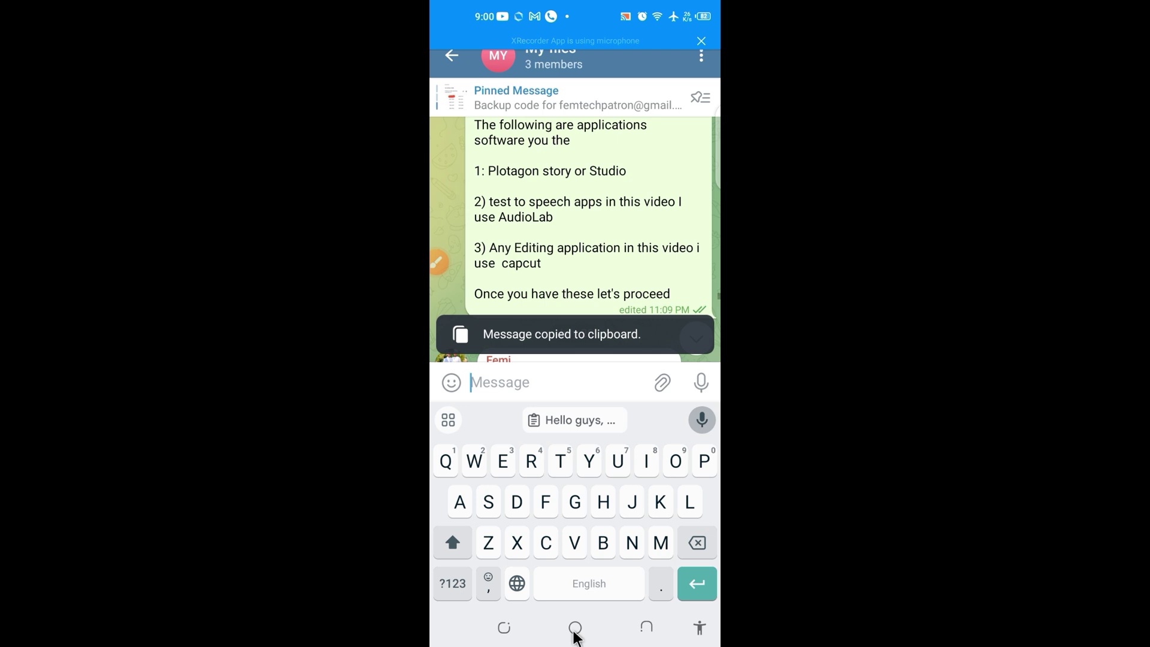
left_click(575, 630)
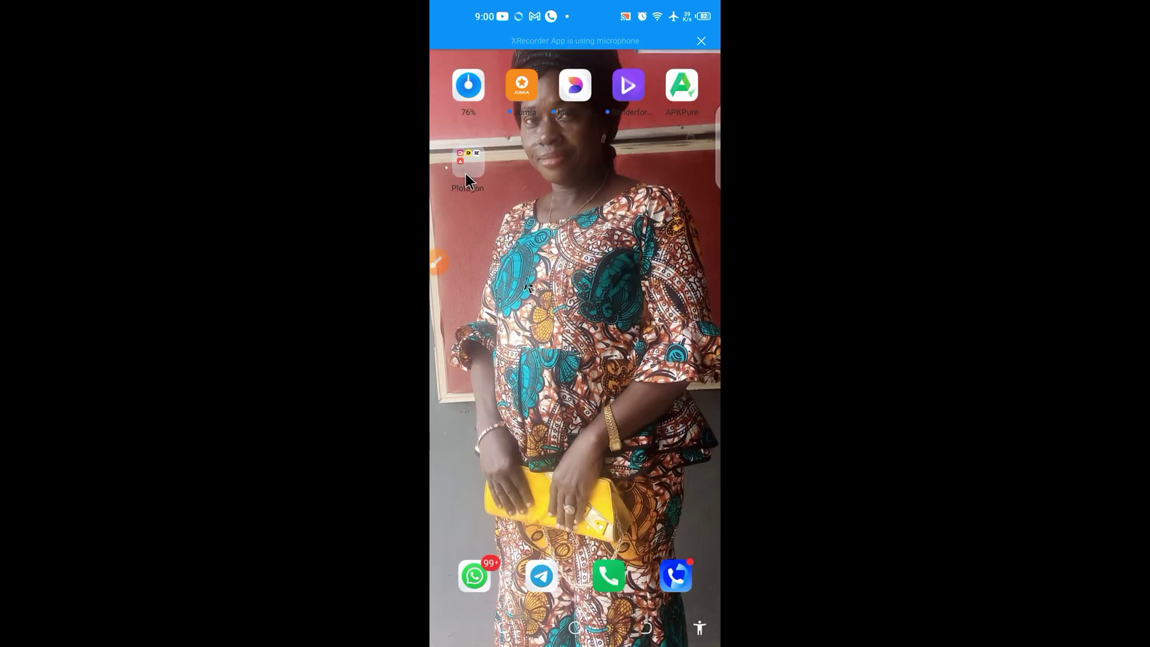
Launch AudioLab from the Plotagon folder and scroll its tools down to Text To Speech
left_click(462, 168)
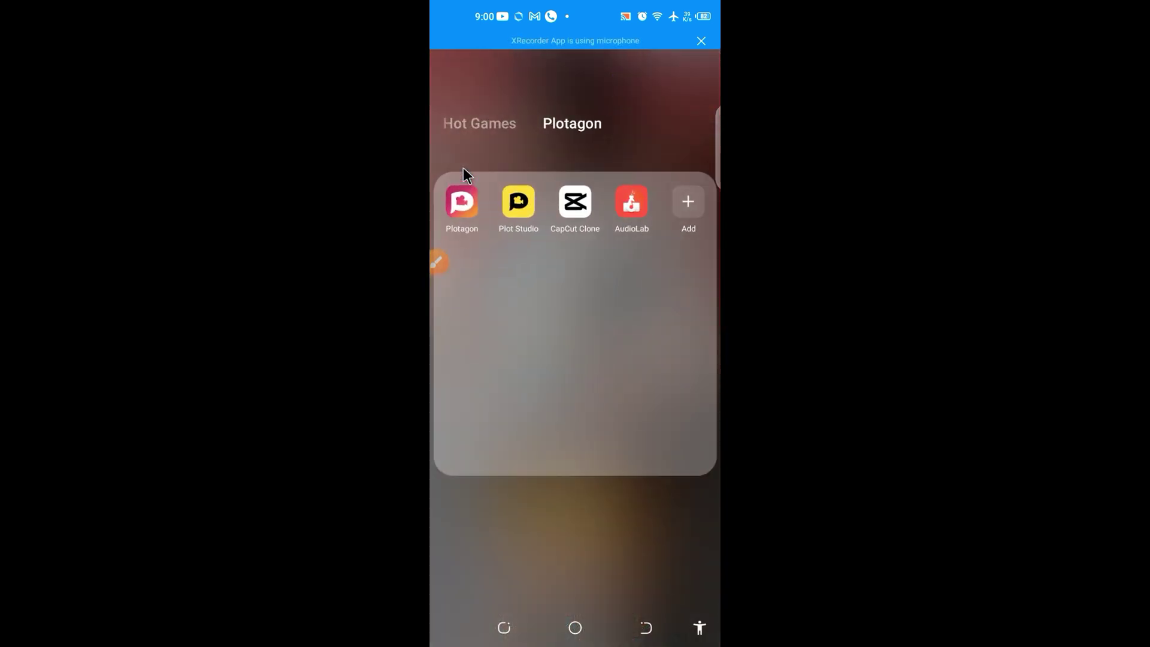
left_click(630, 204)
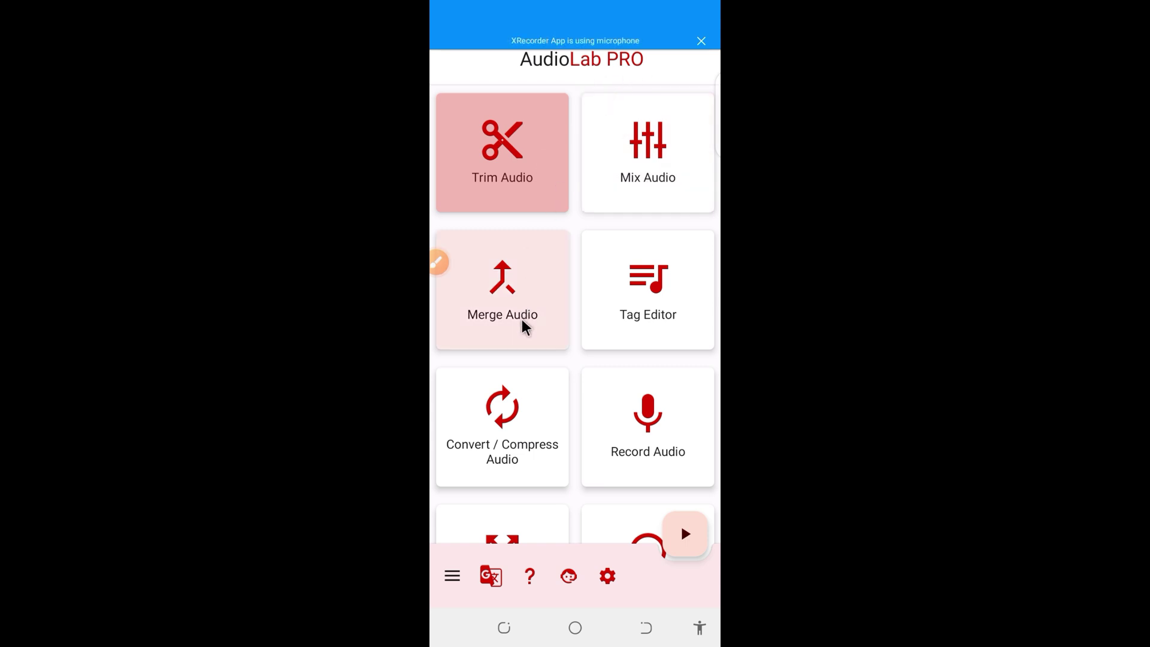
scroll(522, 326, "down", 1)
scroll(524, 328, "down", 3)
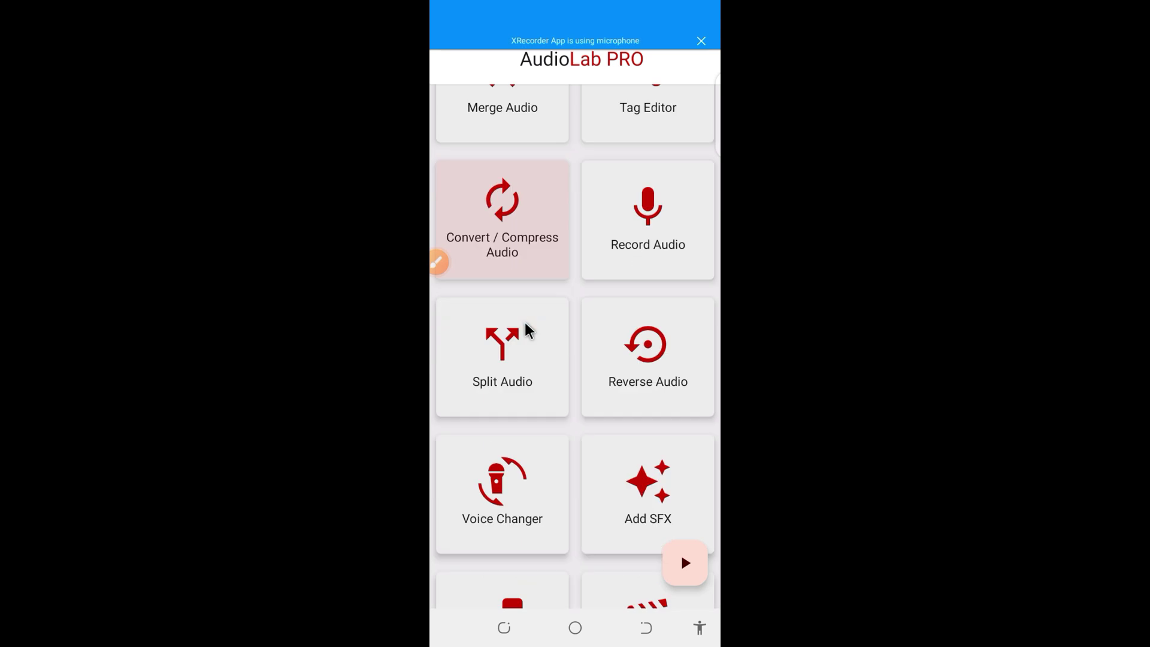
scroll(529, 331, "down", 3)
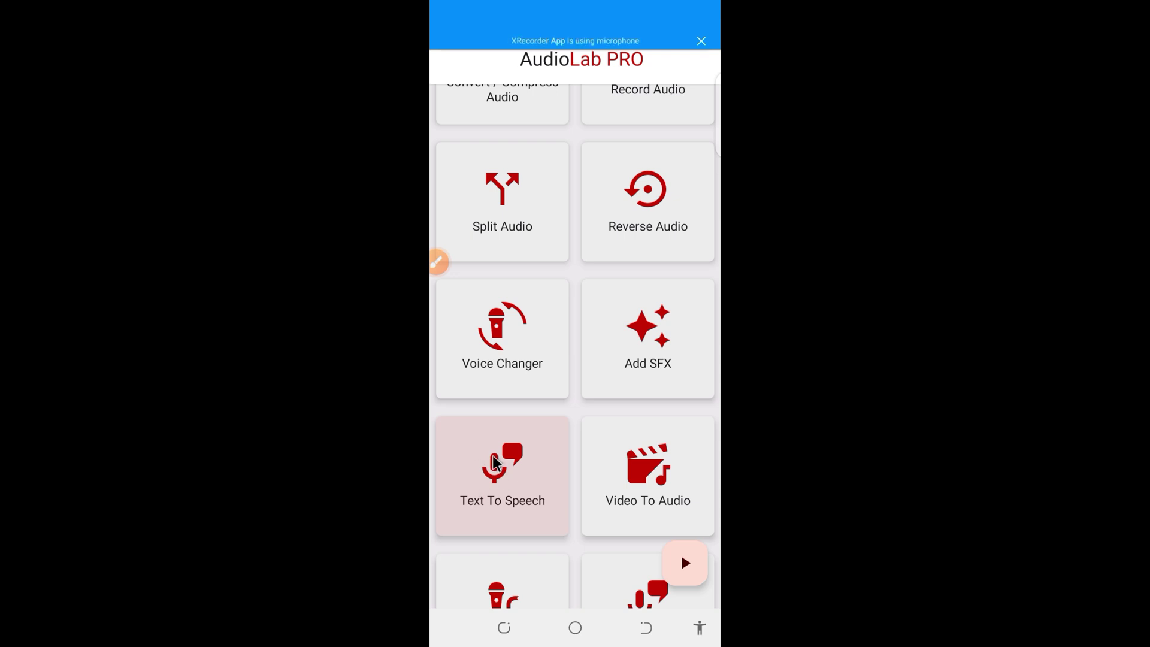
Paste the copied script into Text To Speech and keep English (United Kingdom) as the language
left_click(499, 499)
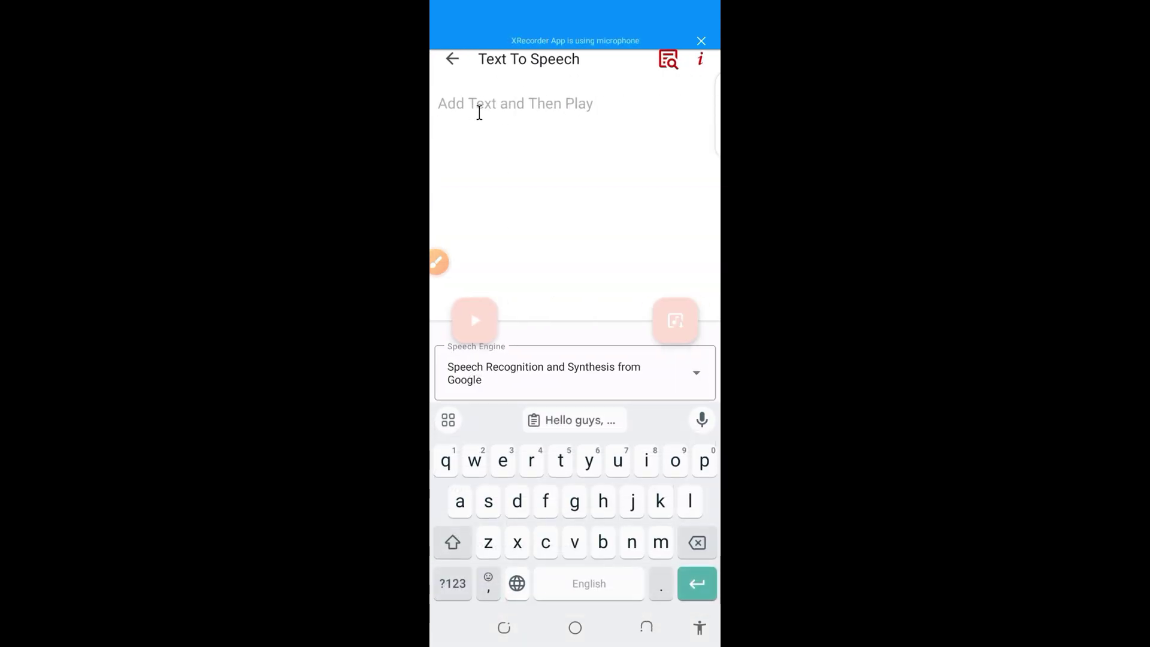
left_click(550, 422)
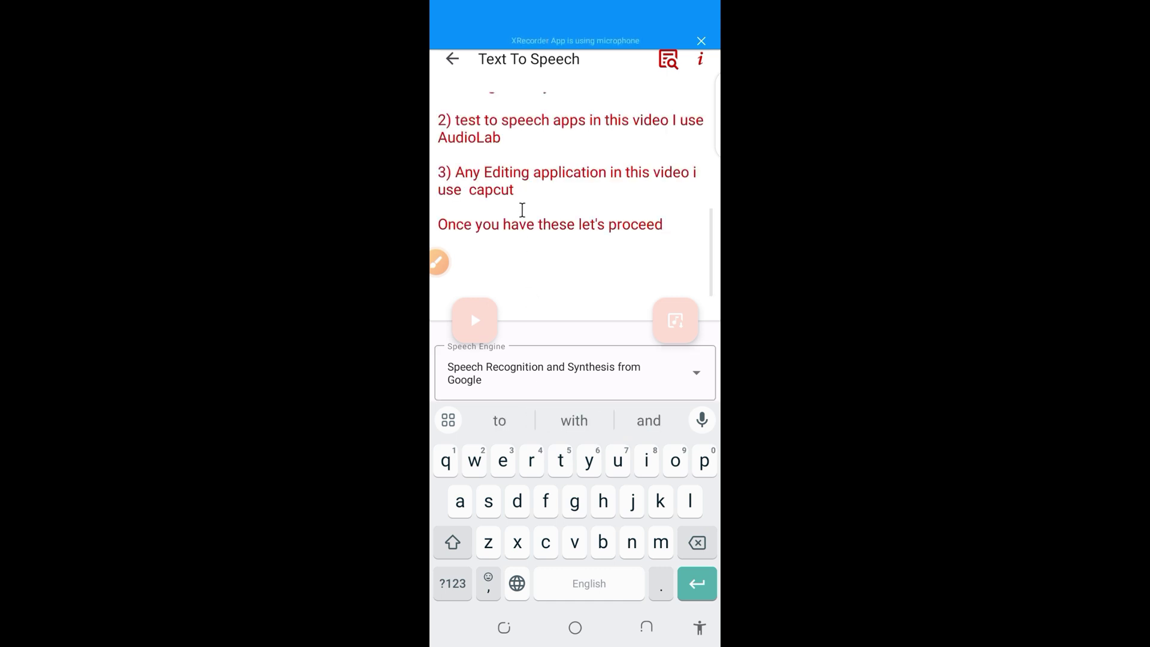
left_click(646, 628)
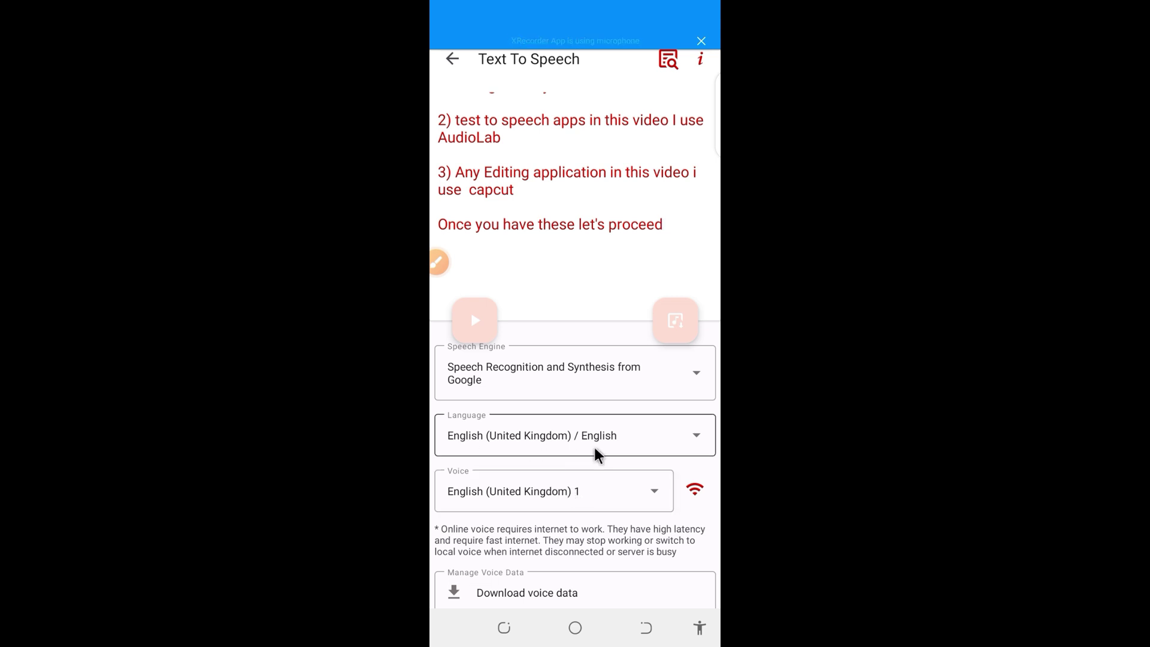
left_click(690, 437)
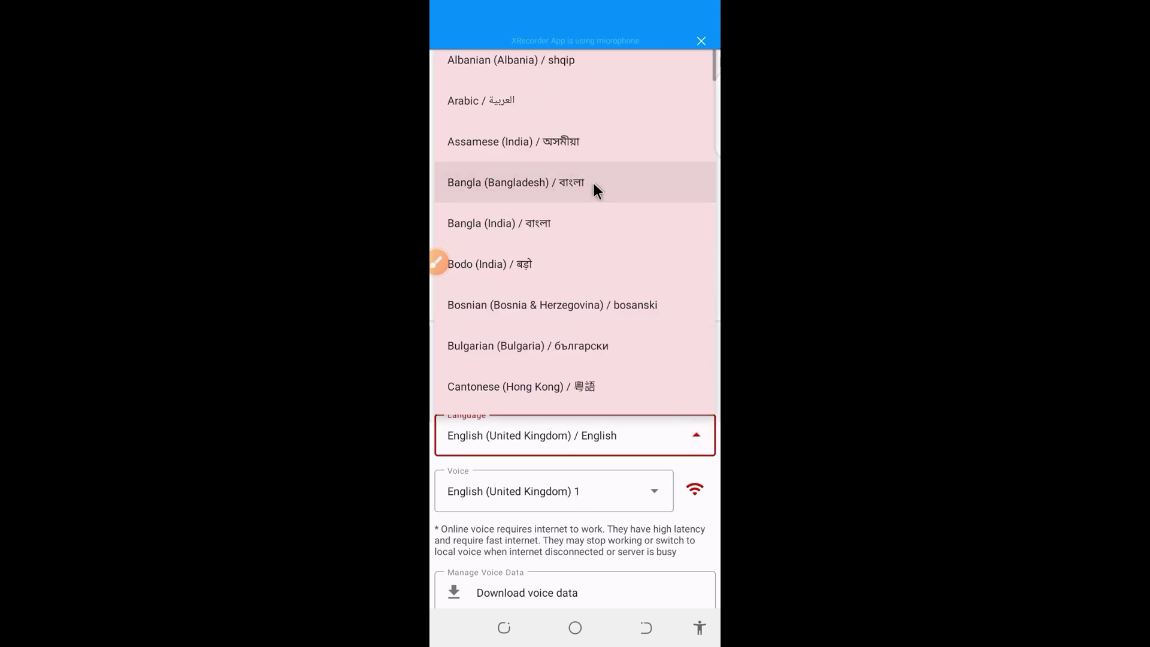
scroll(605, 227, "down", 3)
scroll(612, 267, "down", 1)
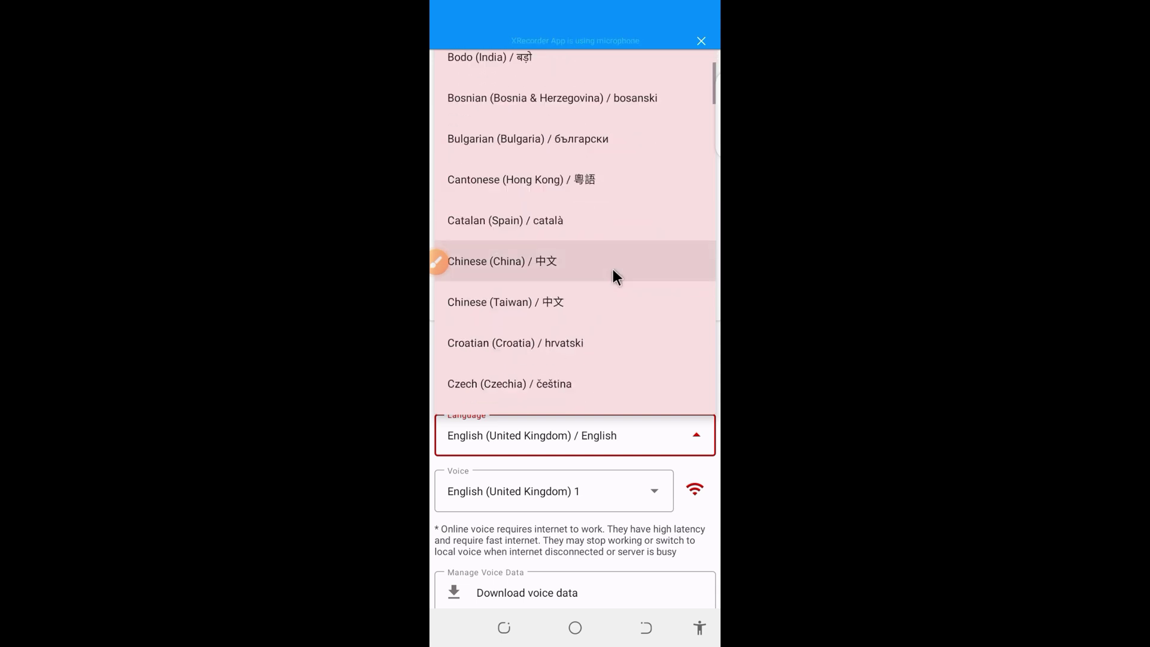
scroll(613, 269, "up", 4)
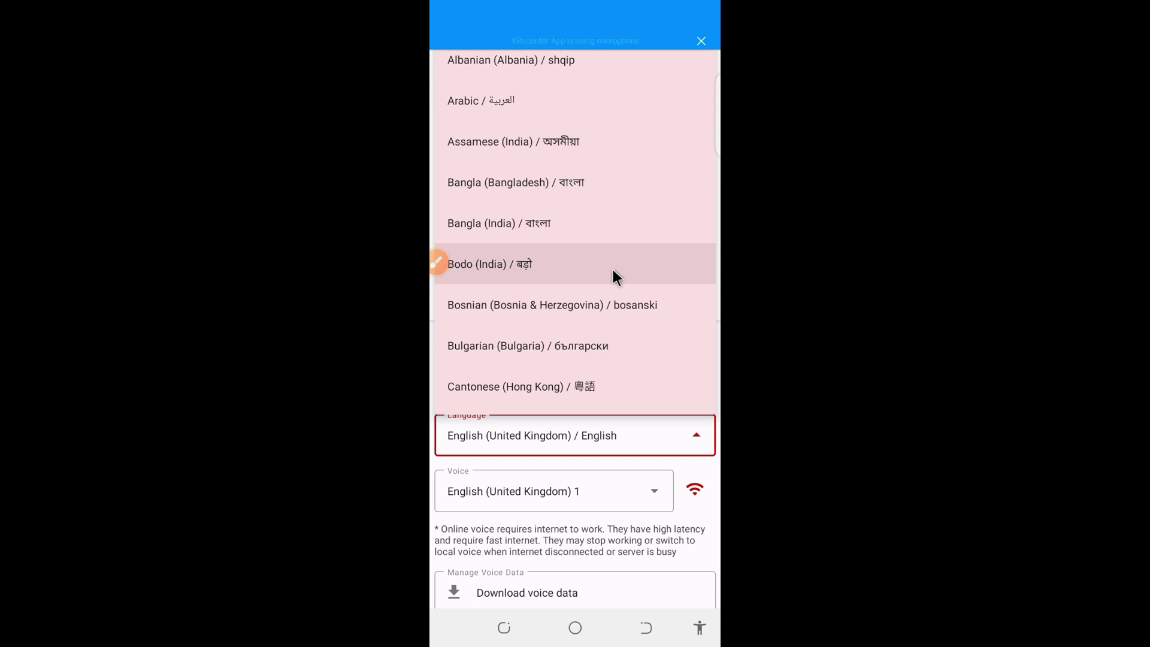
left_click(691, 523)
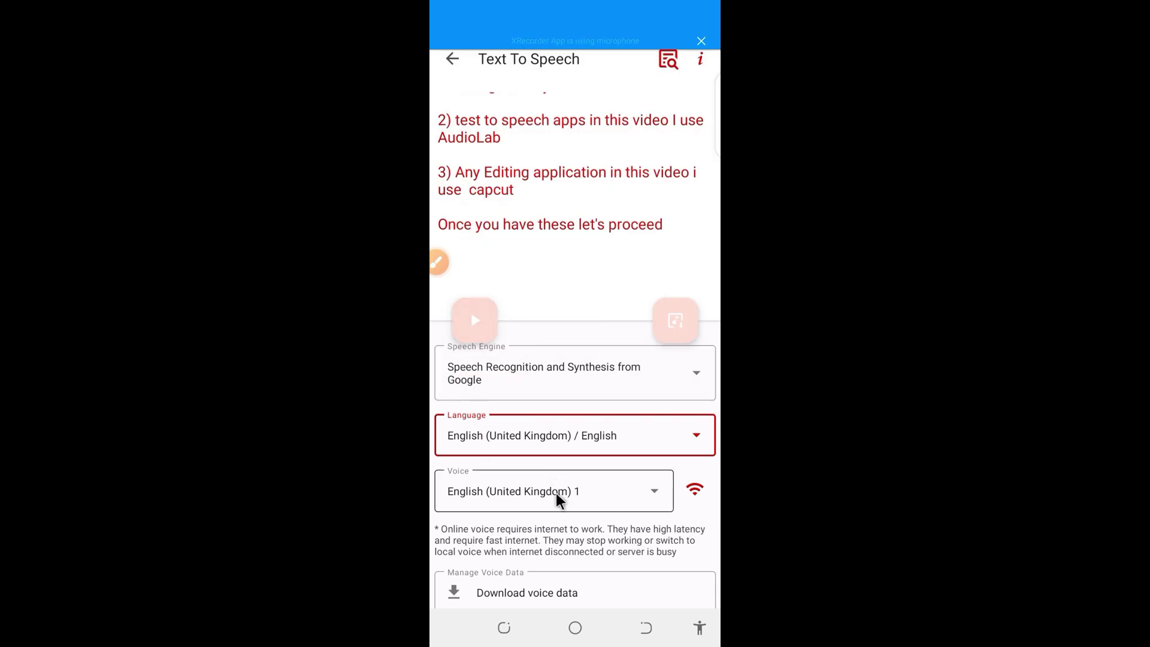
Preview the script with voice English (United Kingdom) 2 at pitches 0.7 and 1.3
scroll(565, 539, "down", 2)
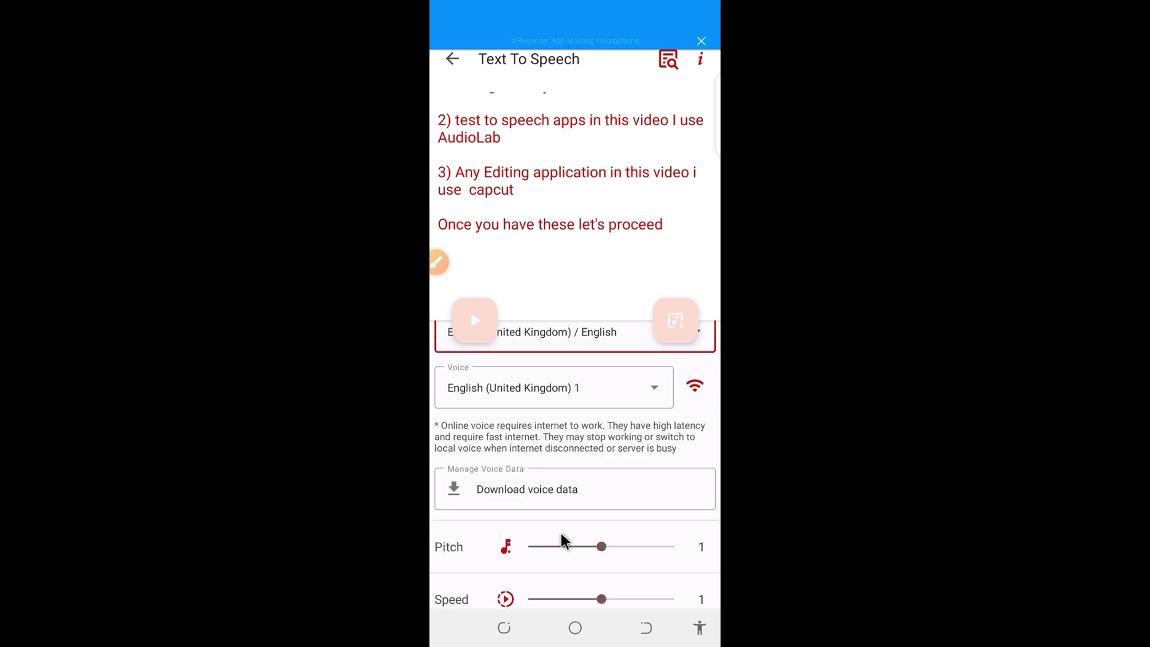
left_click(549, 393)
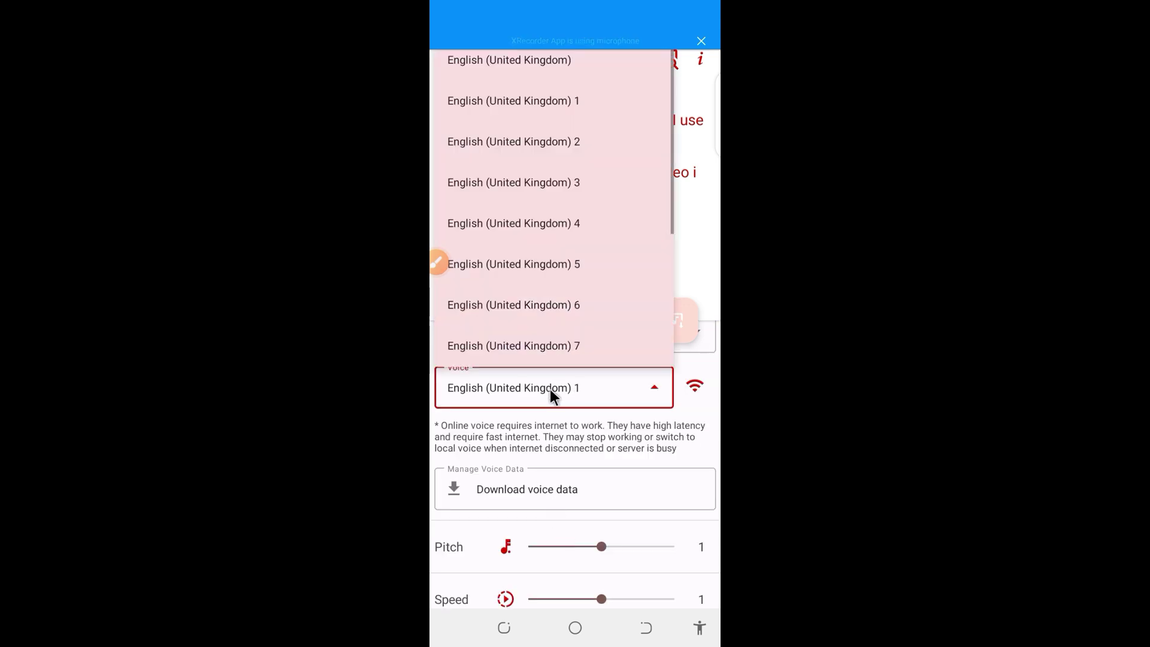
left_click(498, 141)
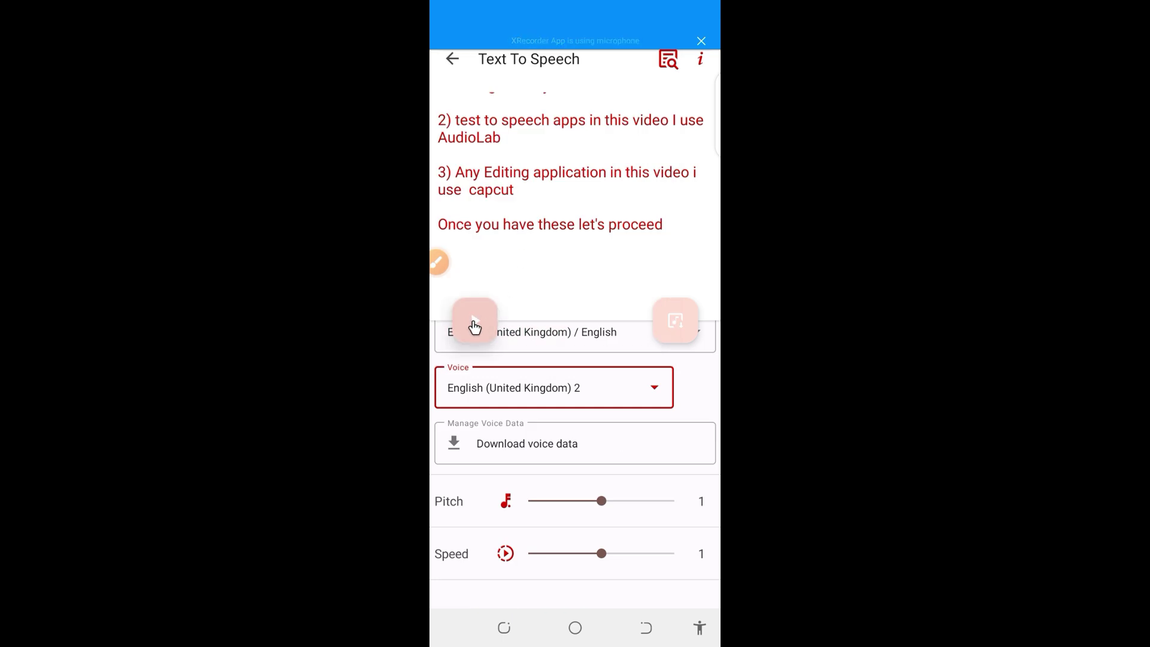
left_click(473, 325)
left_click(474, 323)
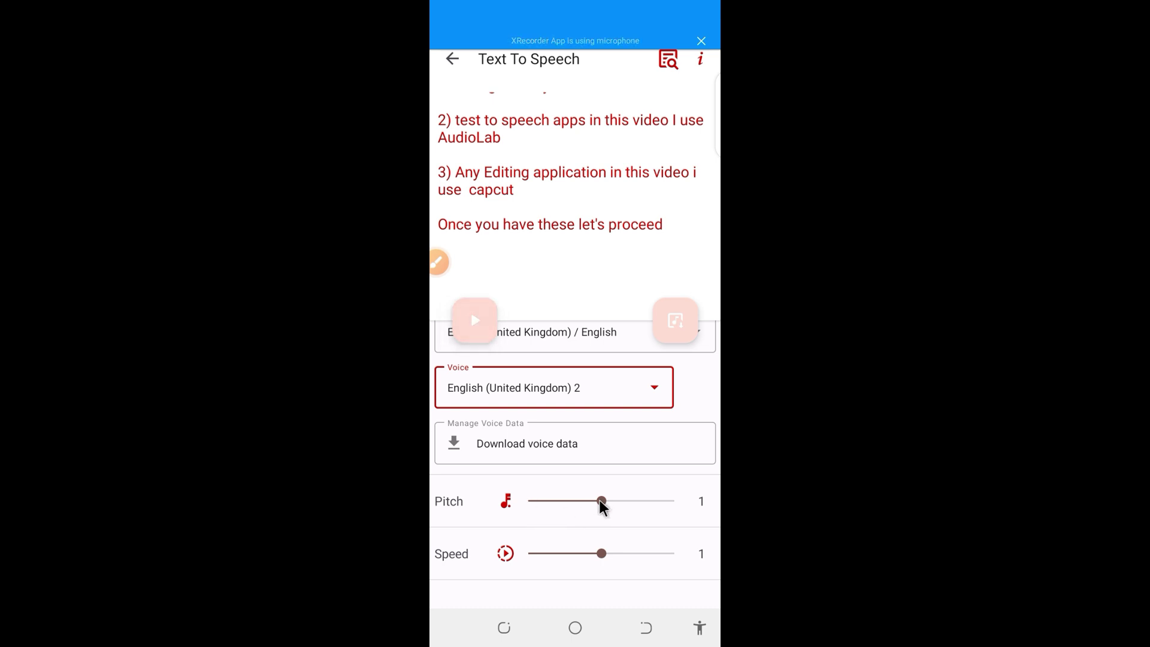
left_click_drag(599, 503, 579, 502)
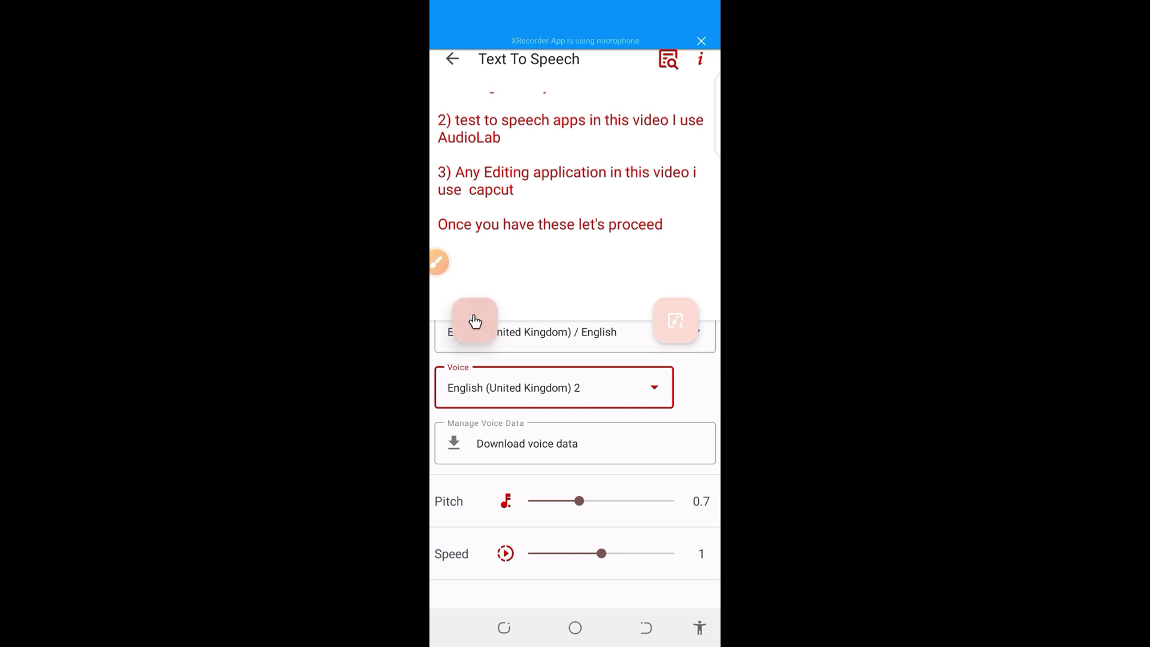
left_click(474, 321)
left_click(479, 326)
left_click(624, 503)
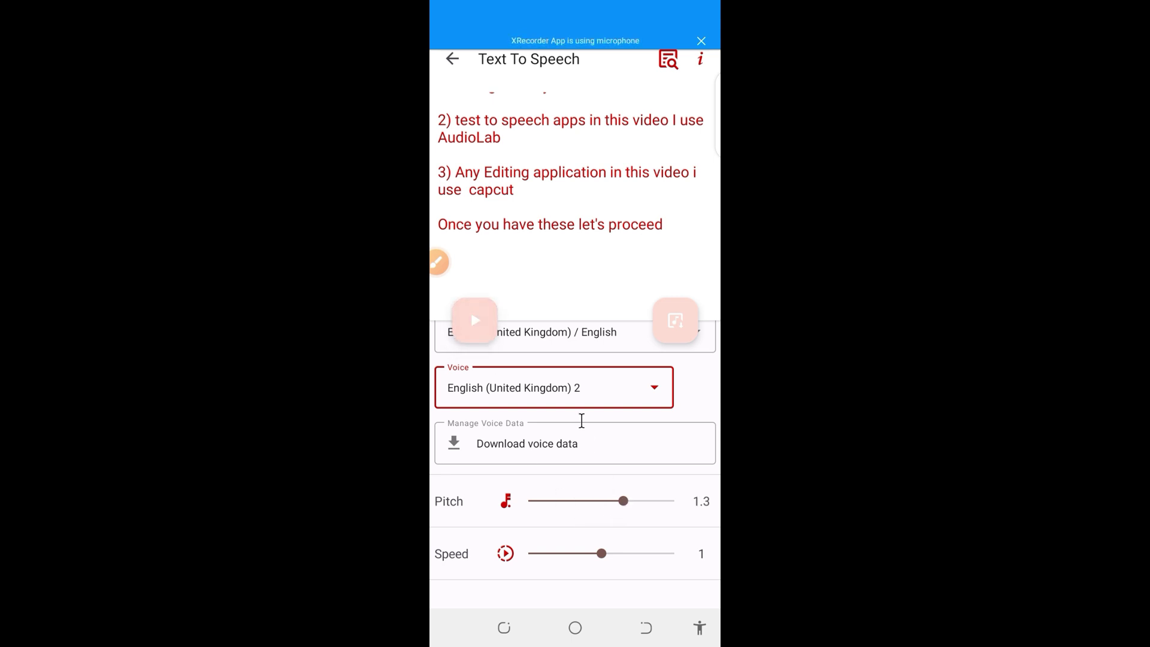
Switch to voice English (United Kingdom) 3 at pitch 1.0 and preview the script aloud
left_click(580, 392)
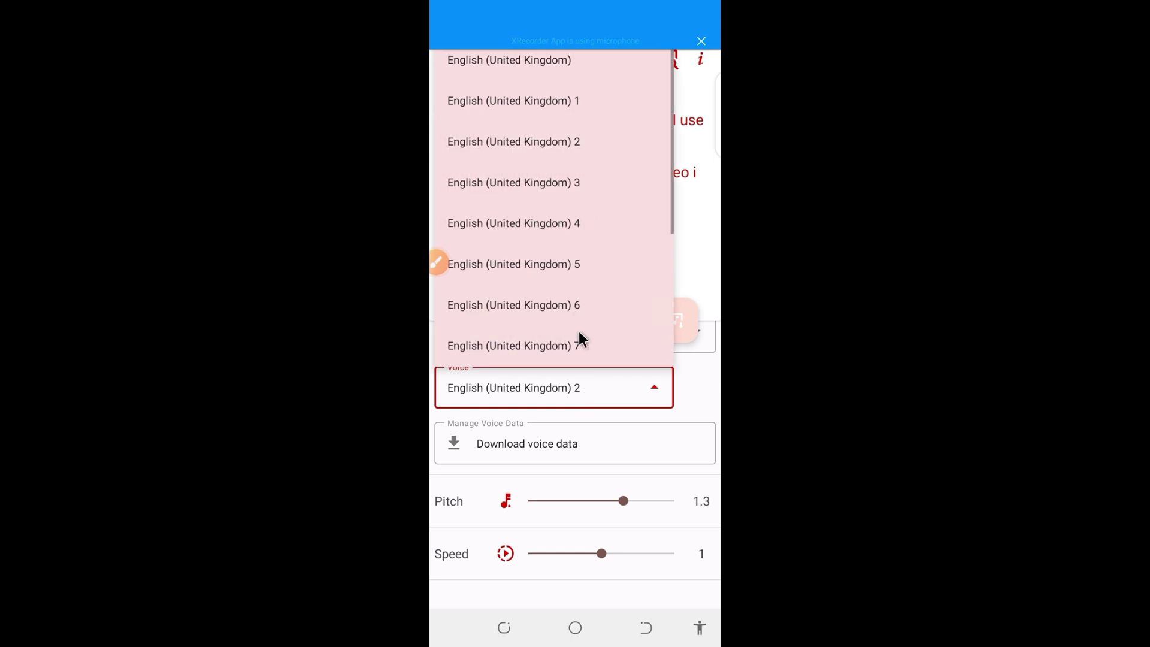
left_click(566, 189)
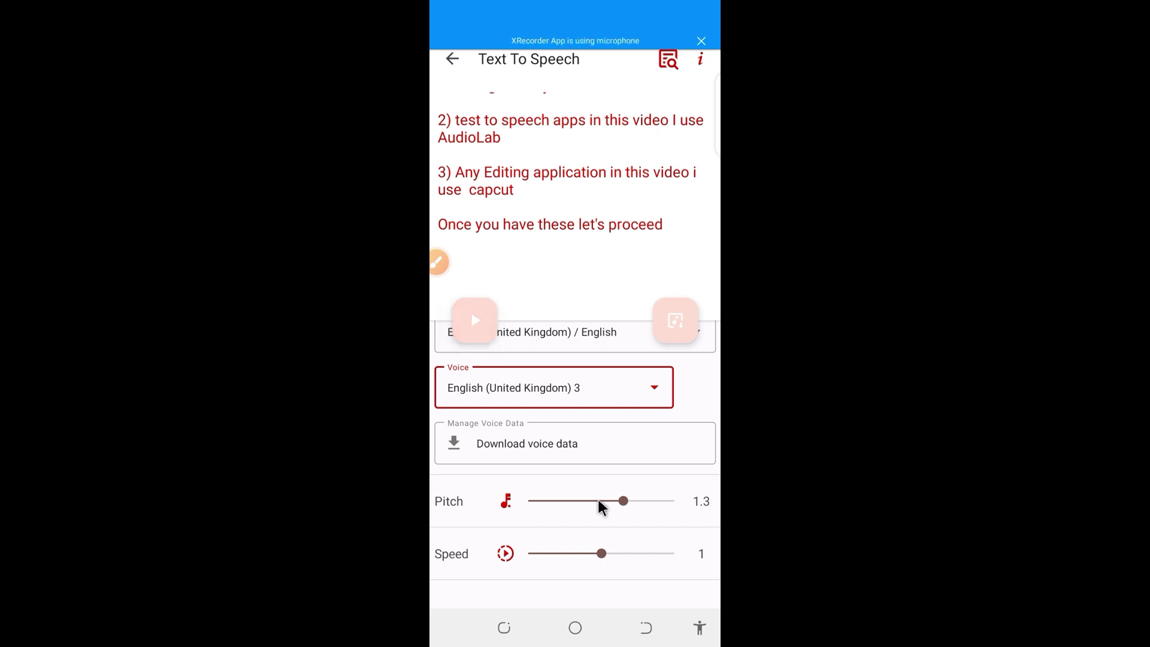
left_click(600, 501)
left_click(482, 324)
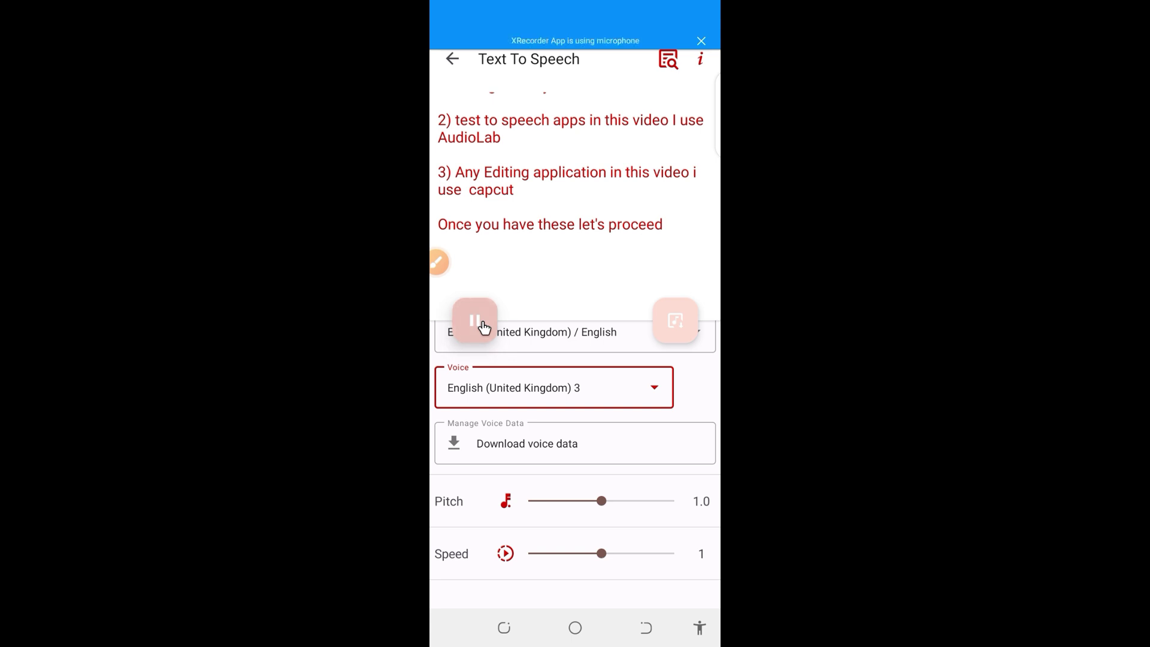
left_click(483, 325)
scroll(535, 237, "up", 5)
scroll(535, 234, "up", 2)
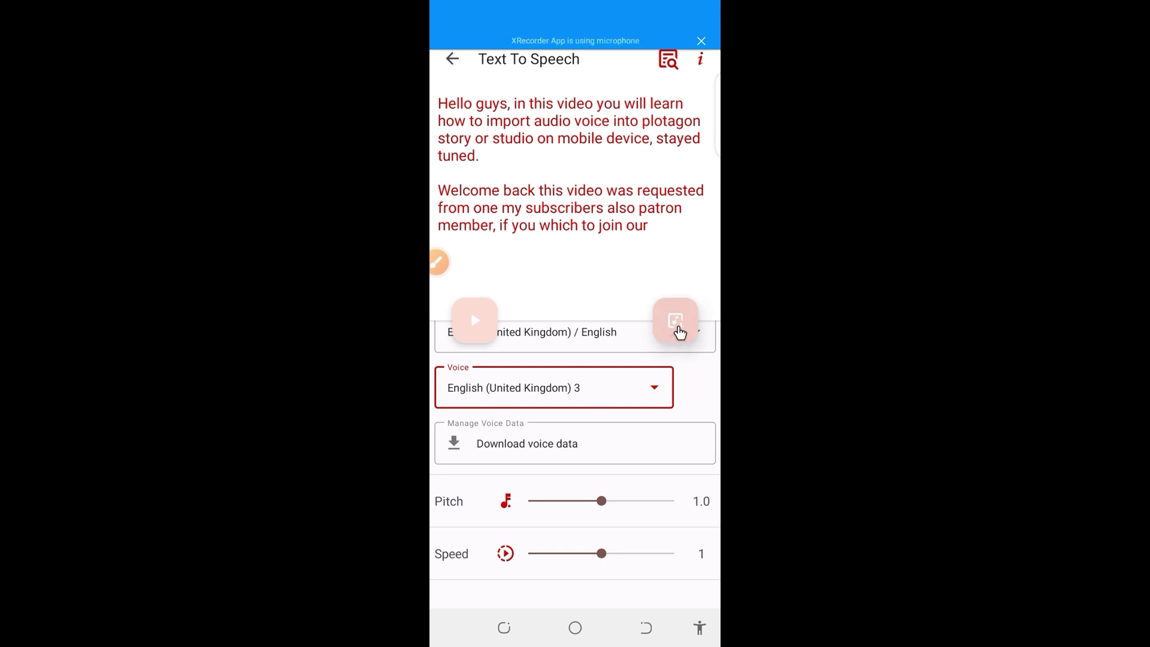
Create the speech audio file 'in this video you will learn how to imp_TTS' as Music
left_click(680, 333)
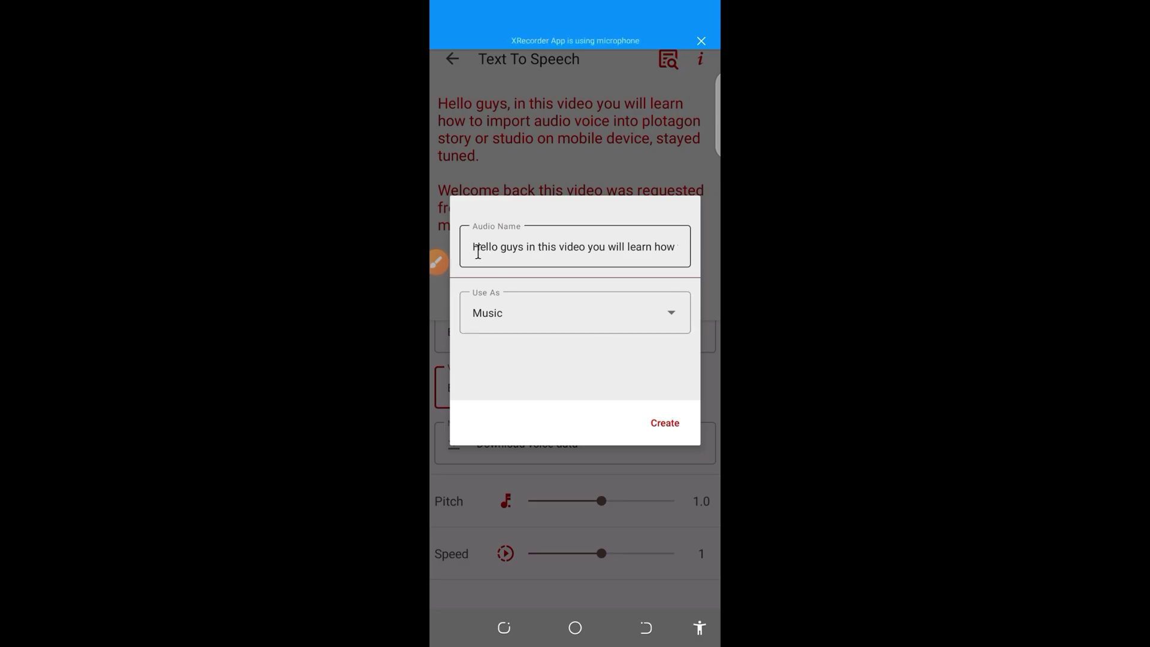
left_click(472, 248)
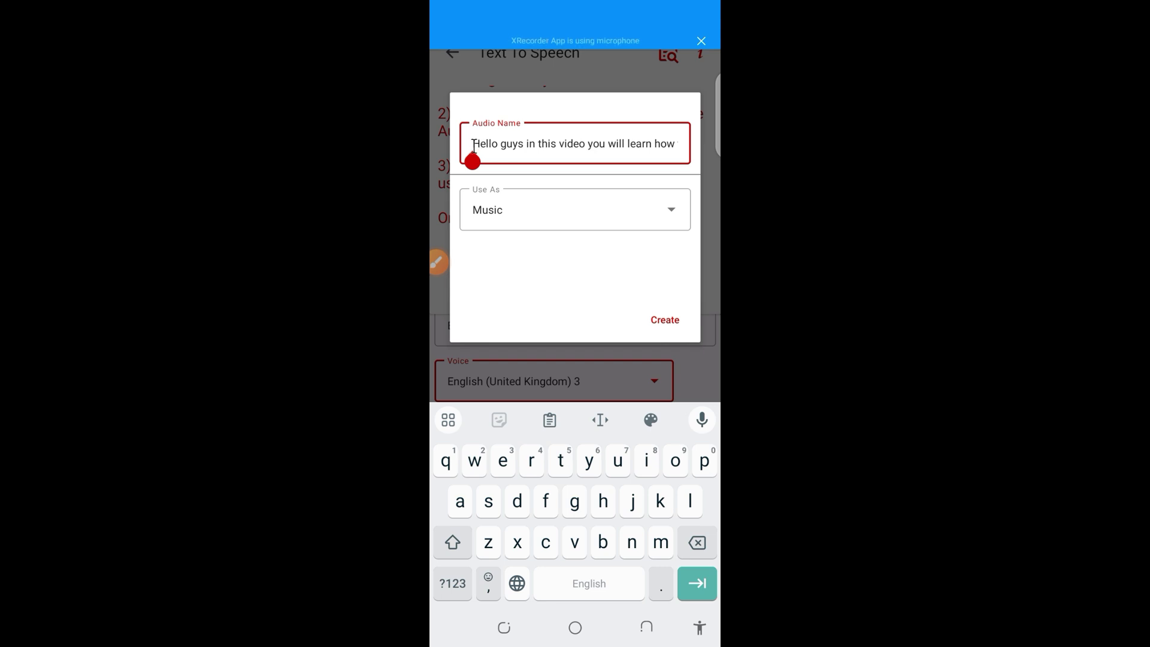
left_click_drag(473, 143, 683, 154)
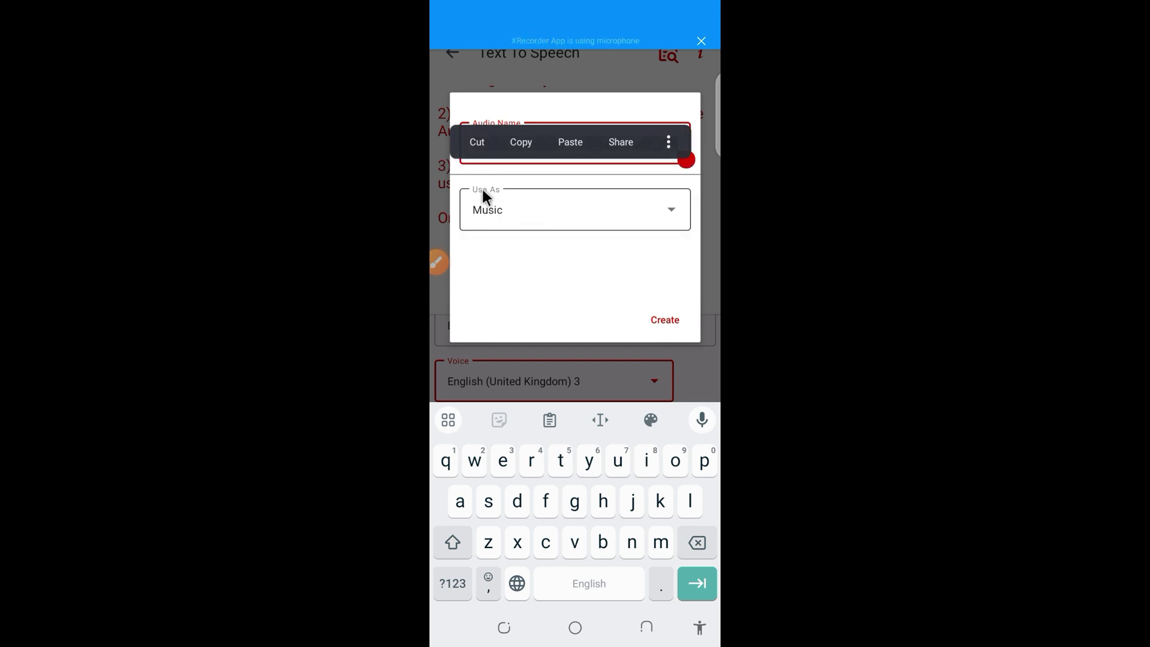
left_click(677, 213)
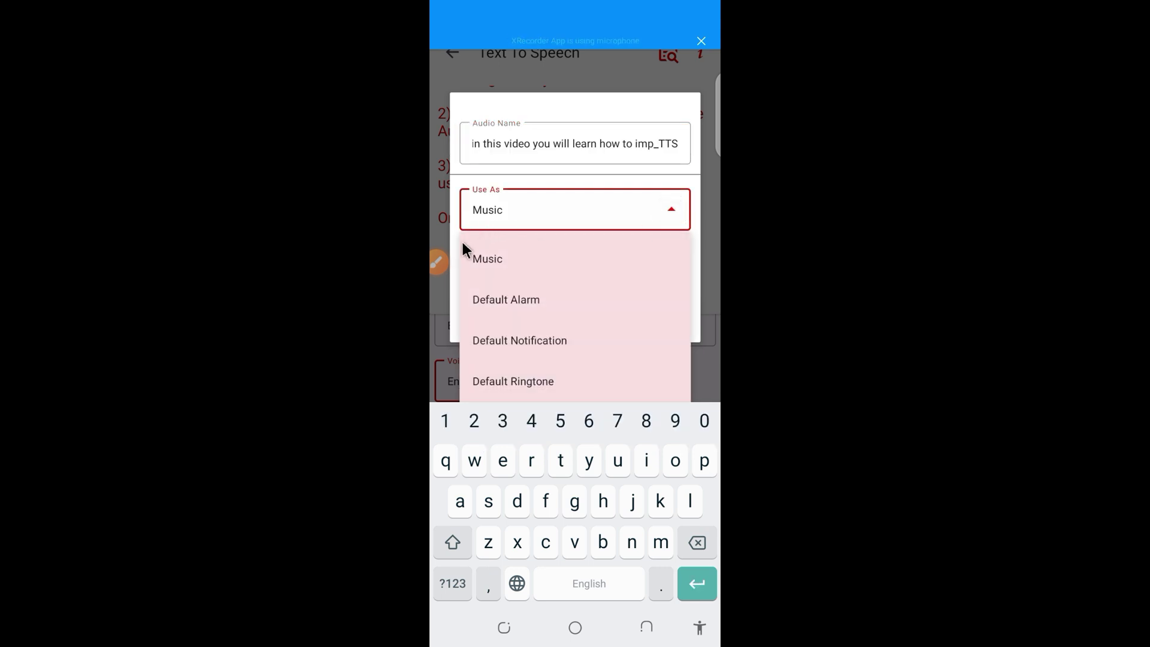
left_click(511, 212)
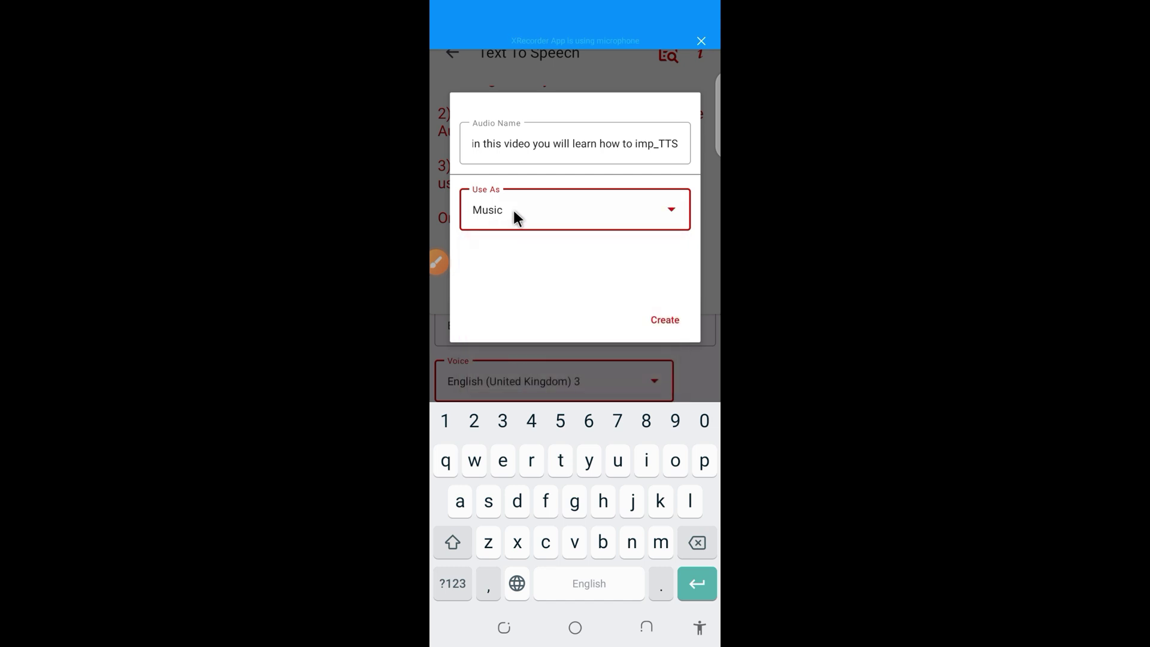
left_click(664, 324)
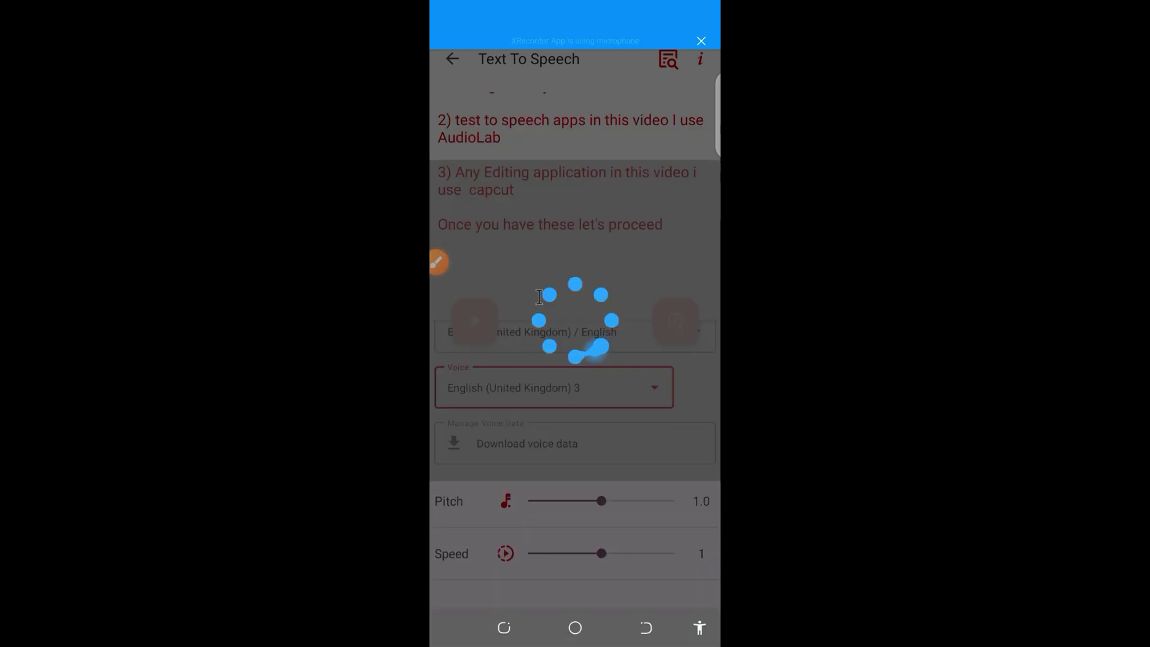
left_click(575, 627)
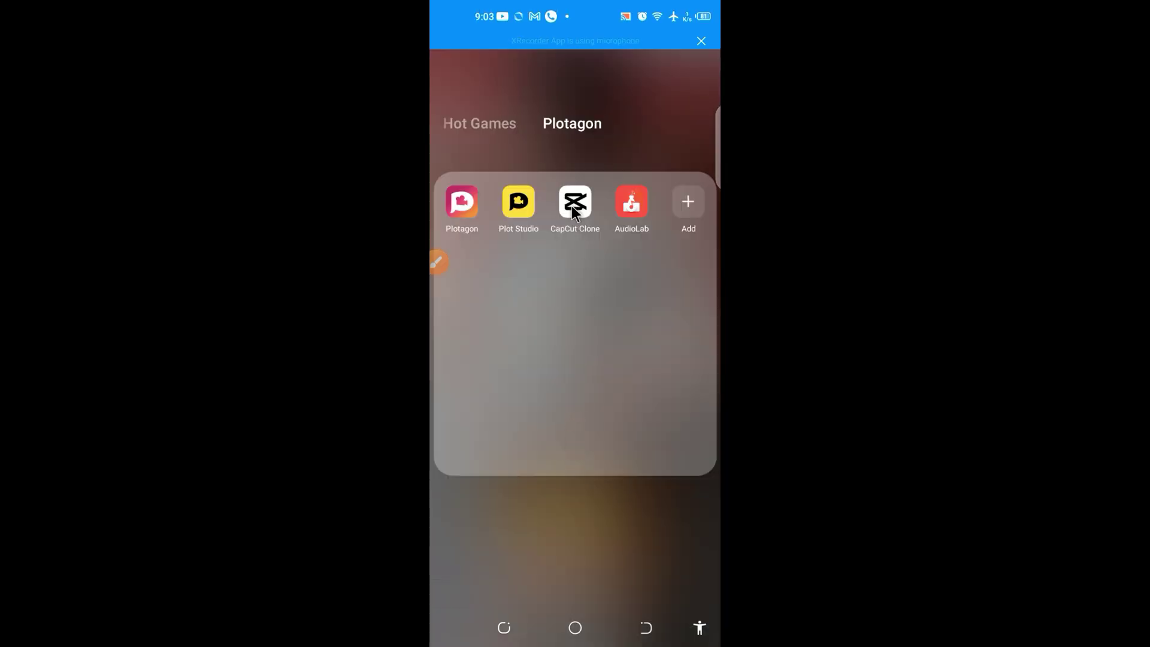
left_click(573, 209)
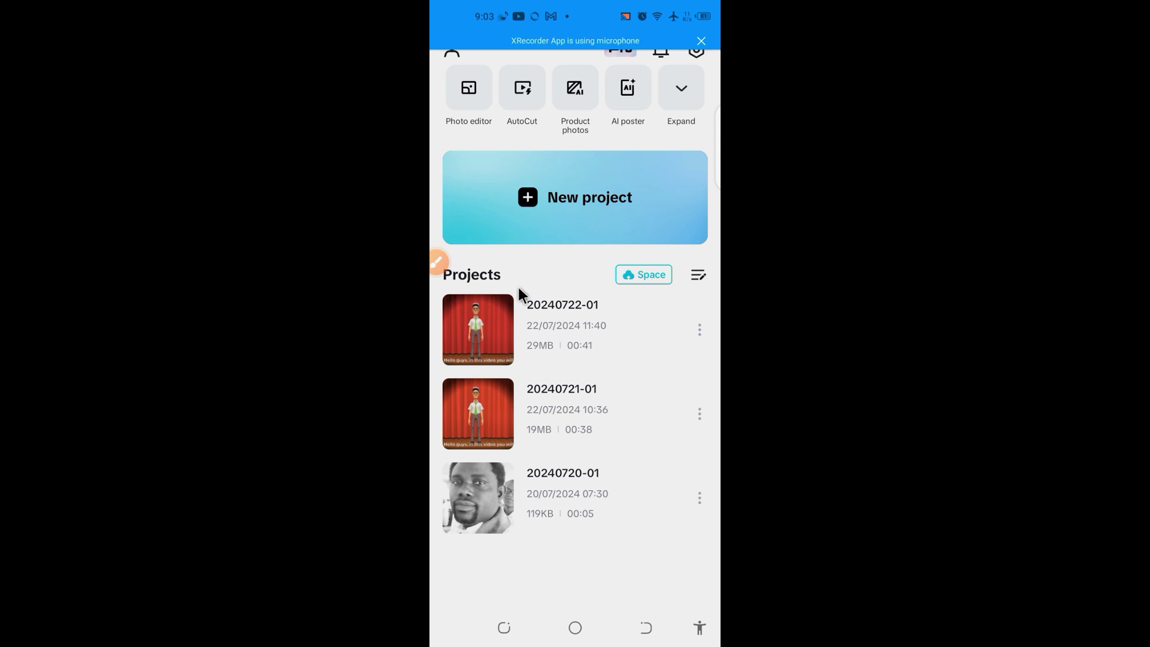
left_click(469, 340)
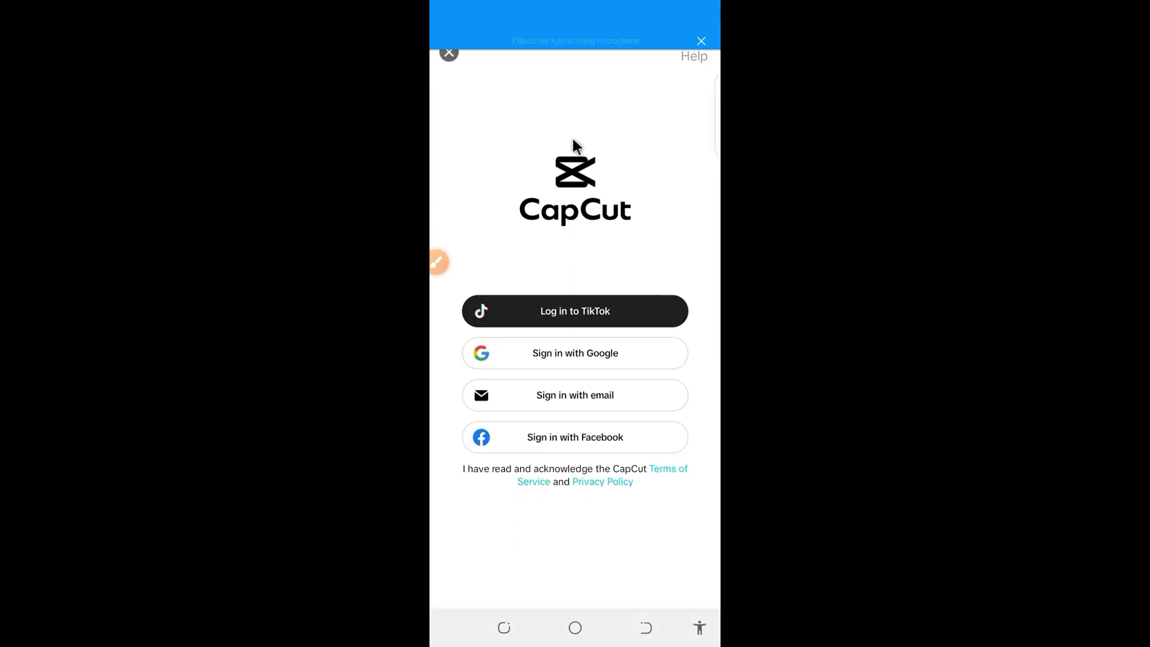
left_click(449, 53)
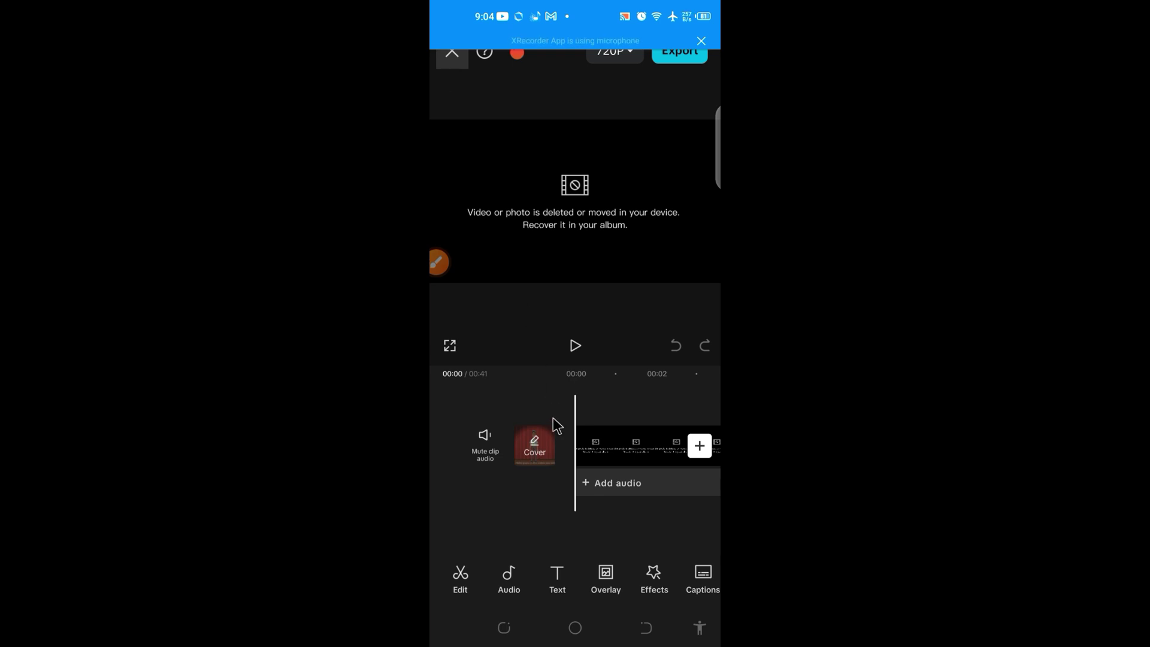
Close the broken editor and start a project with the 00:41 Plotagon stage video
left_click(453, 63)
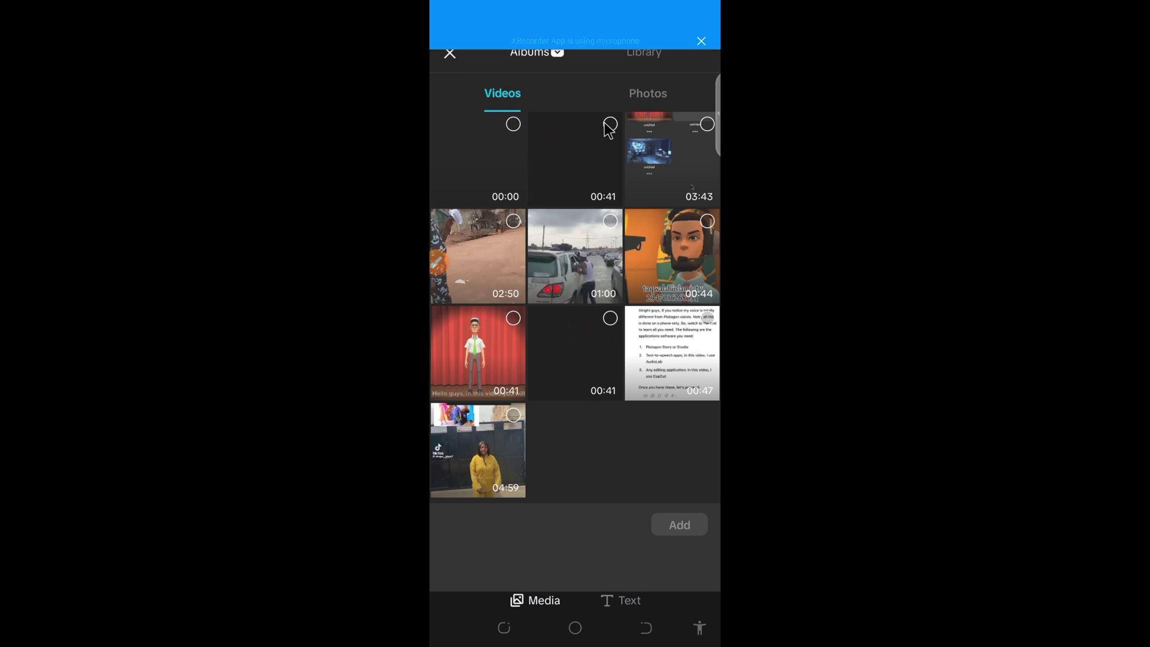
left_click(609, 124)
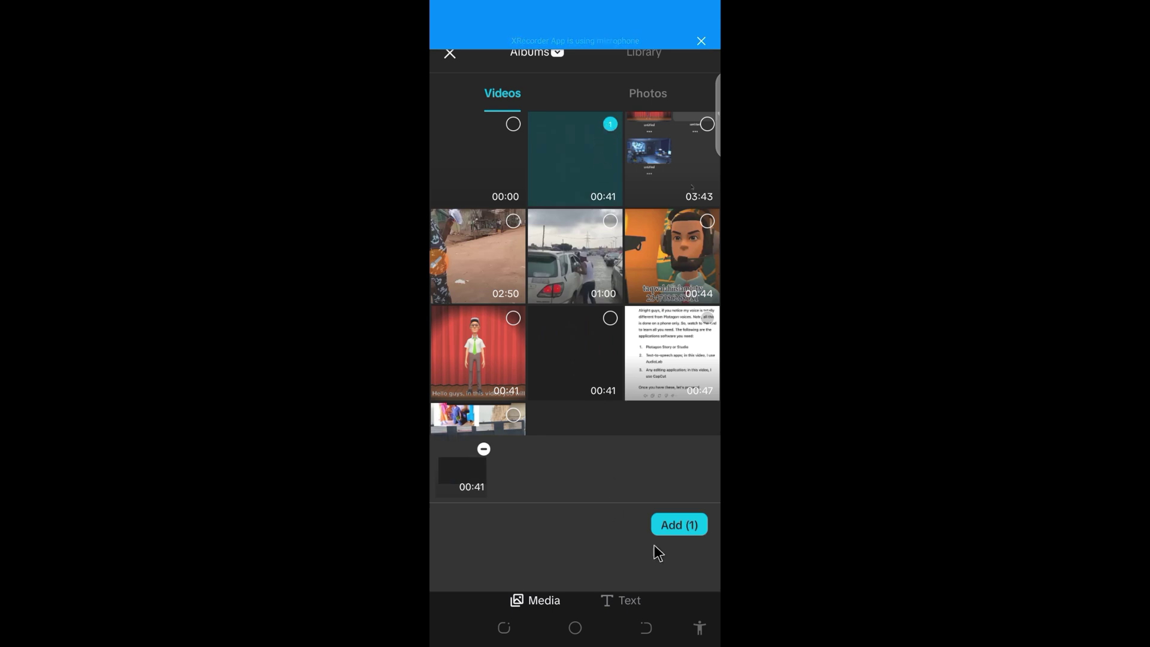
left_click(677, 531)
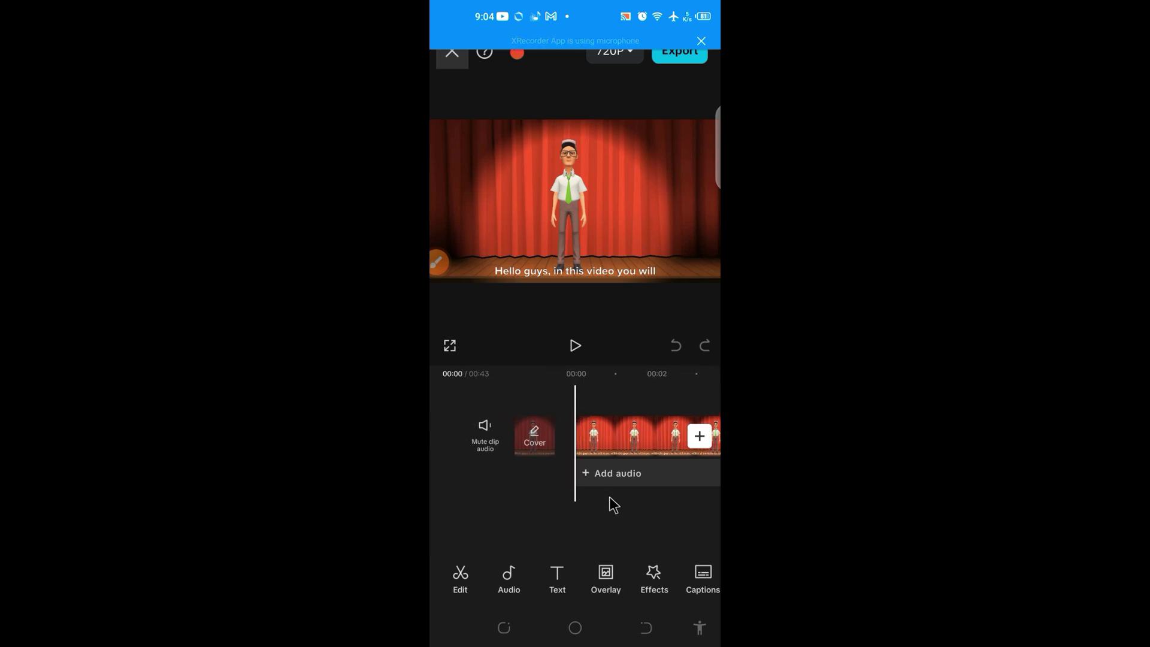
Show the project's audio options and swipe the toolbar over to Text to audio and Extract
left_click(587, 474)
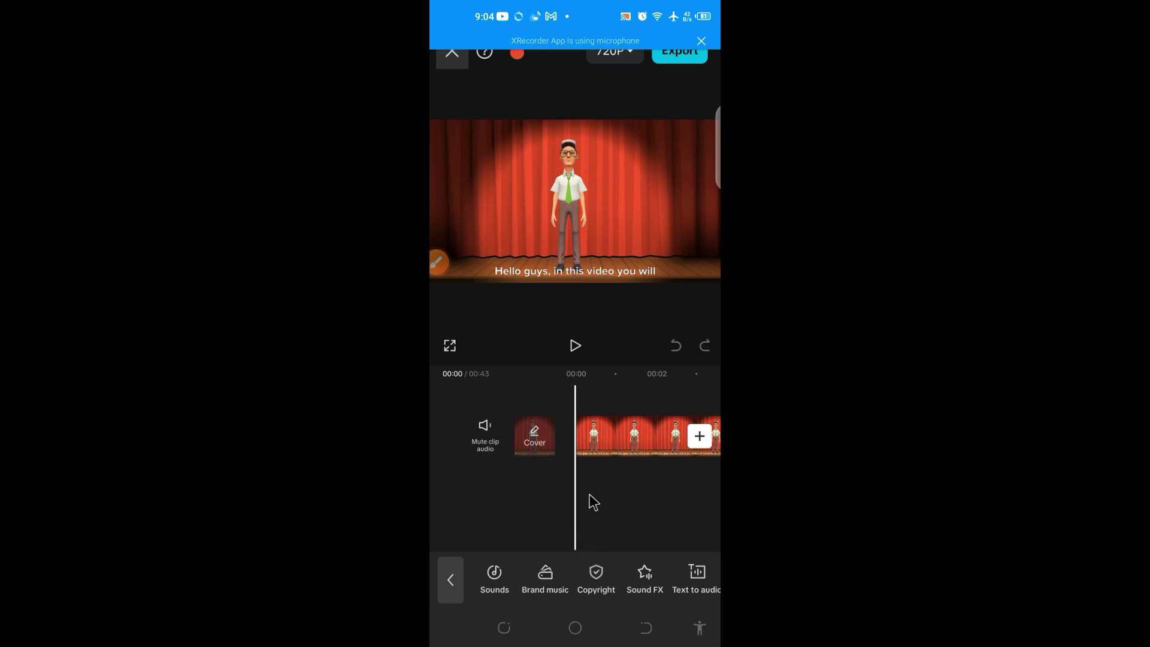
scroll(589, 594, "right", 1)
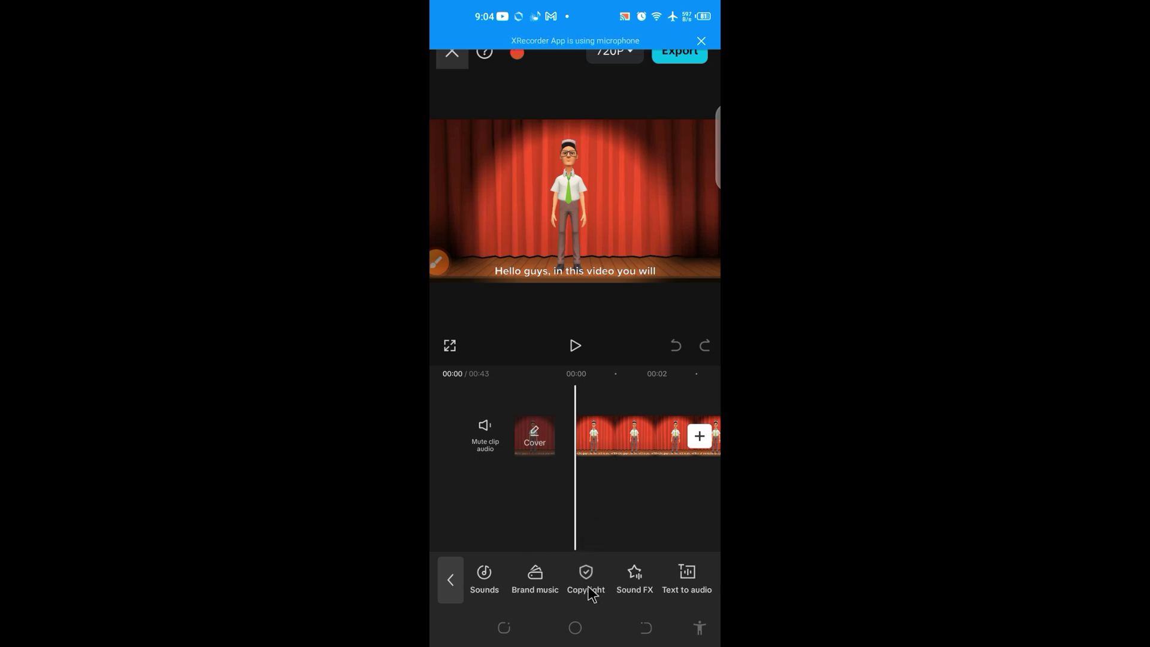
scroll(590, 594, "right", 3)
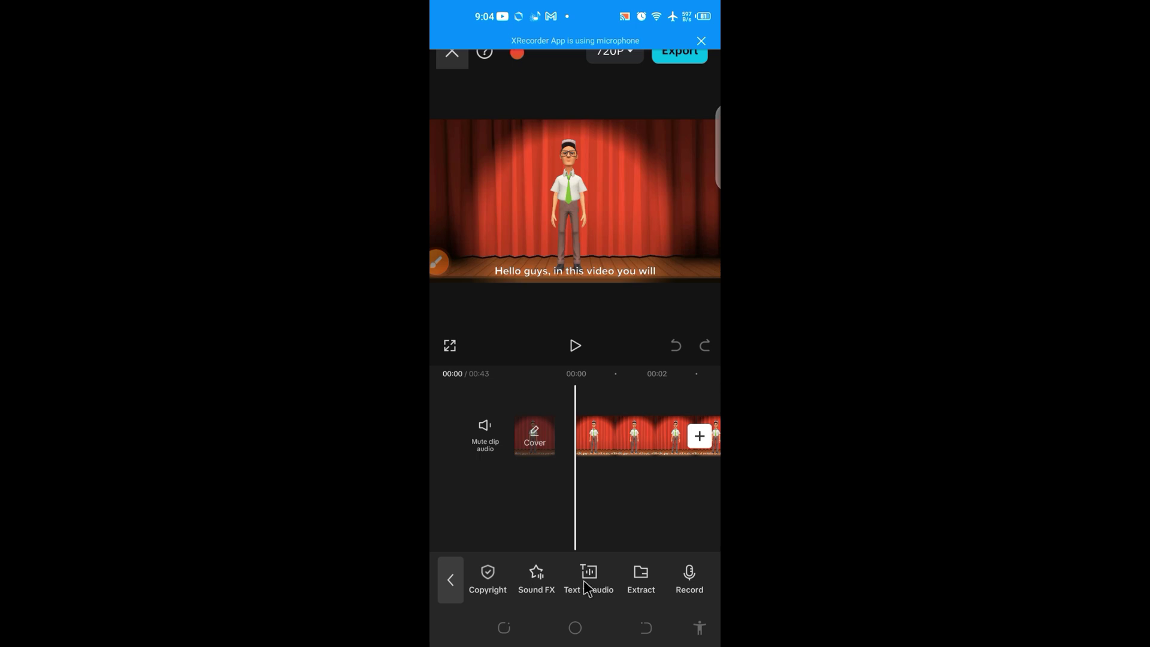
mouse_move(586, 589)
left_mouse_down()
mouse_move(705, 592)
mouse_move(627, 587)
left_mouse_up()
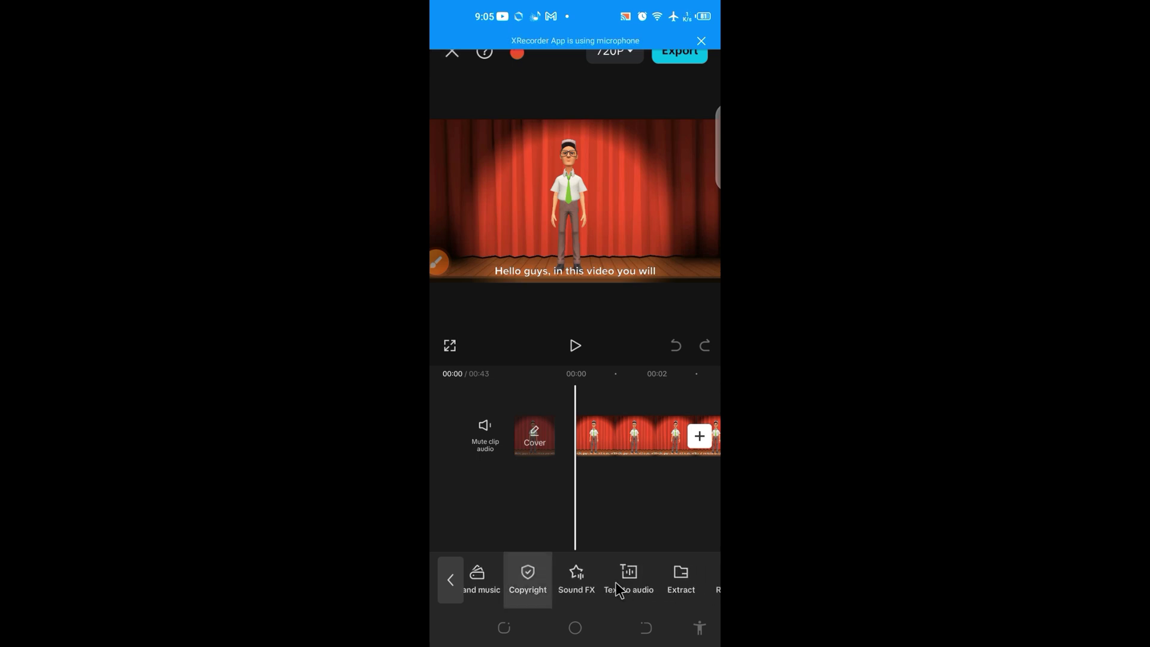
Paste the copied script into CapCut's text-to-audio editor and confirm the text
left_click(627, 577)
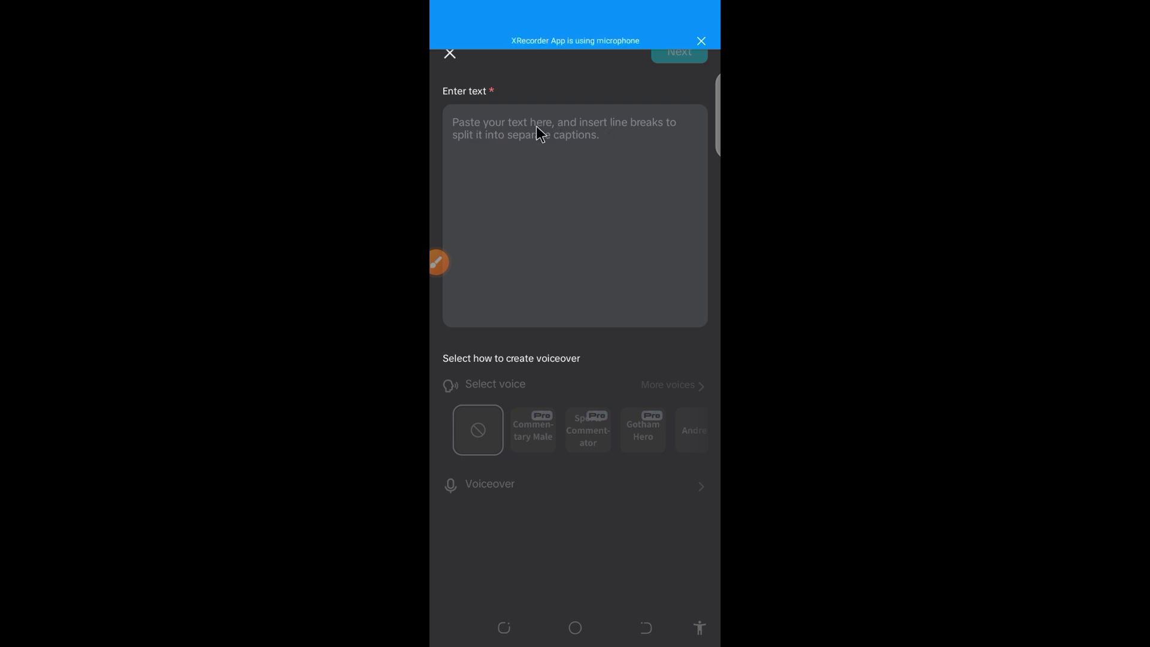
left_click(503, 125)
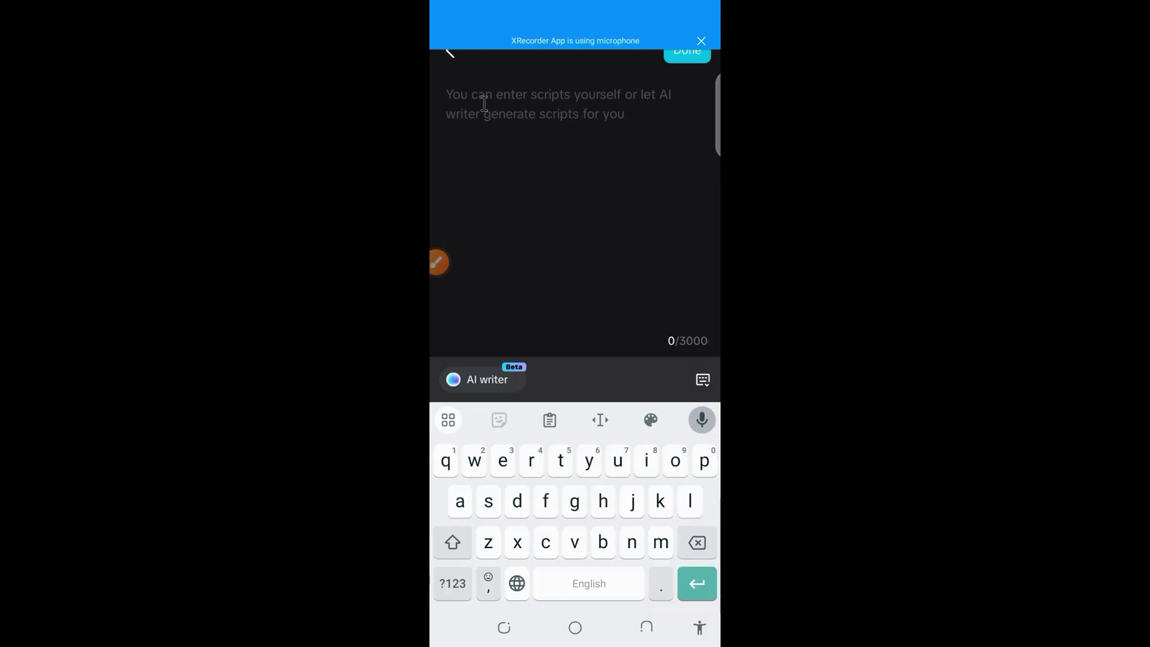
right_click(484, 104)
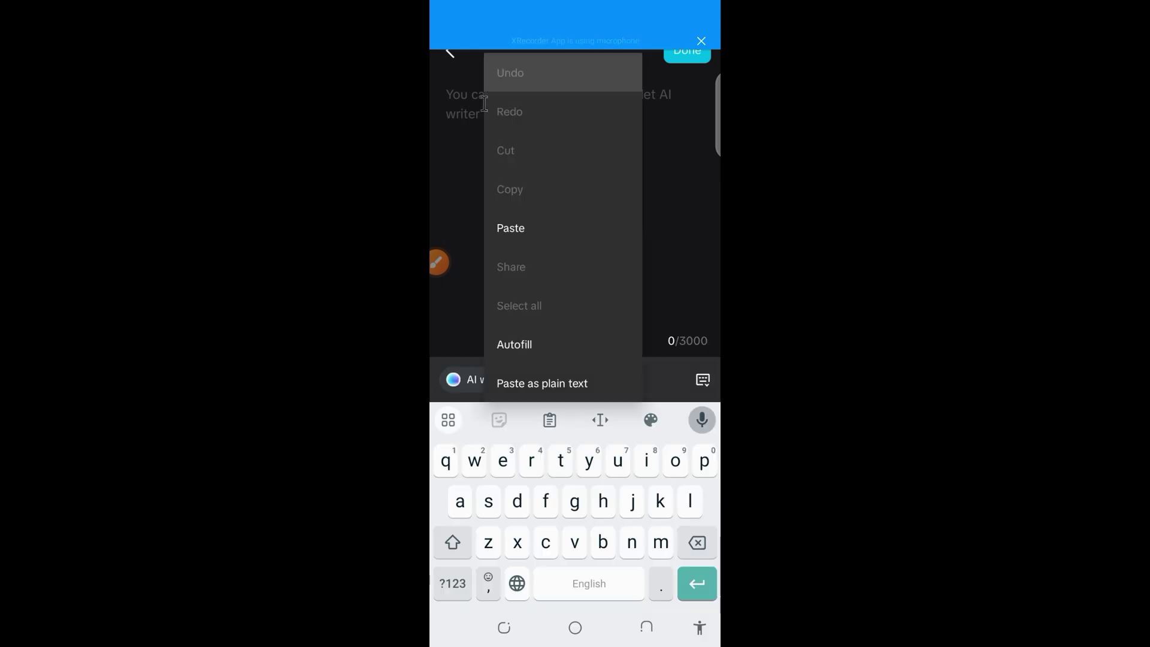
left_click(516, 232)
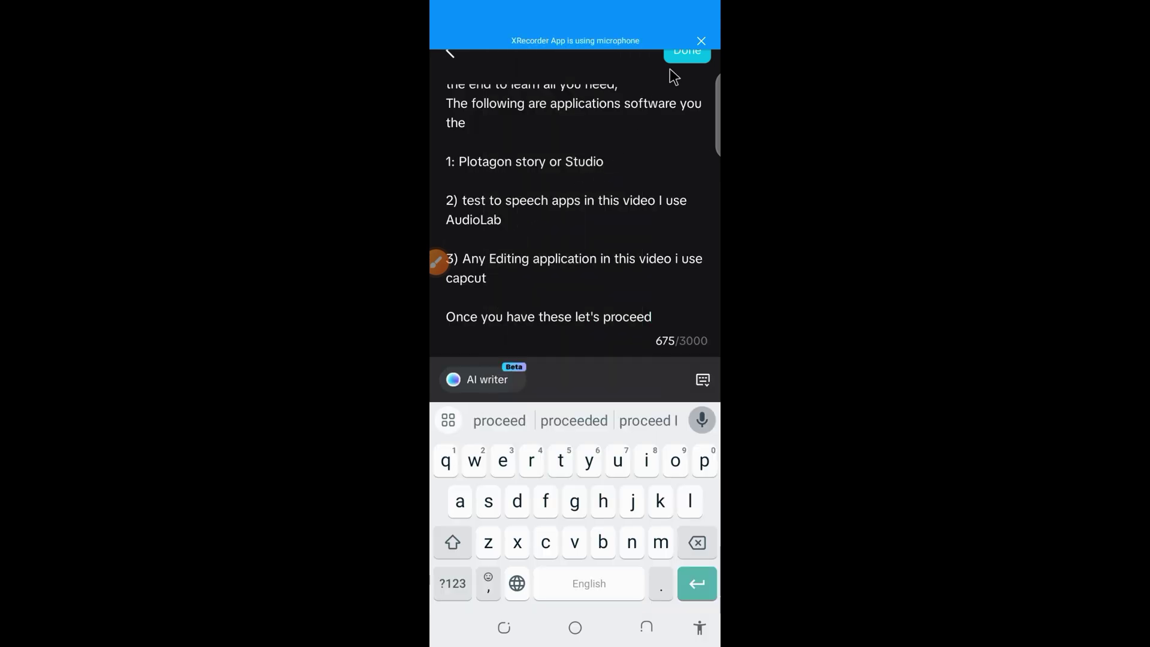
left_click(646, 627)
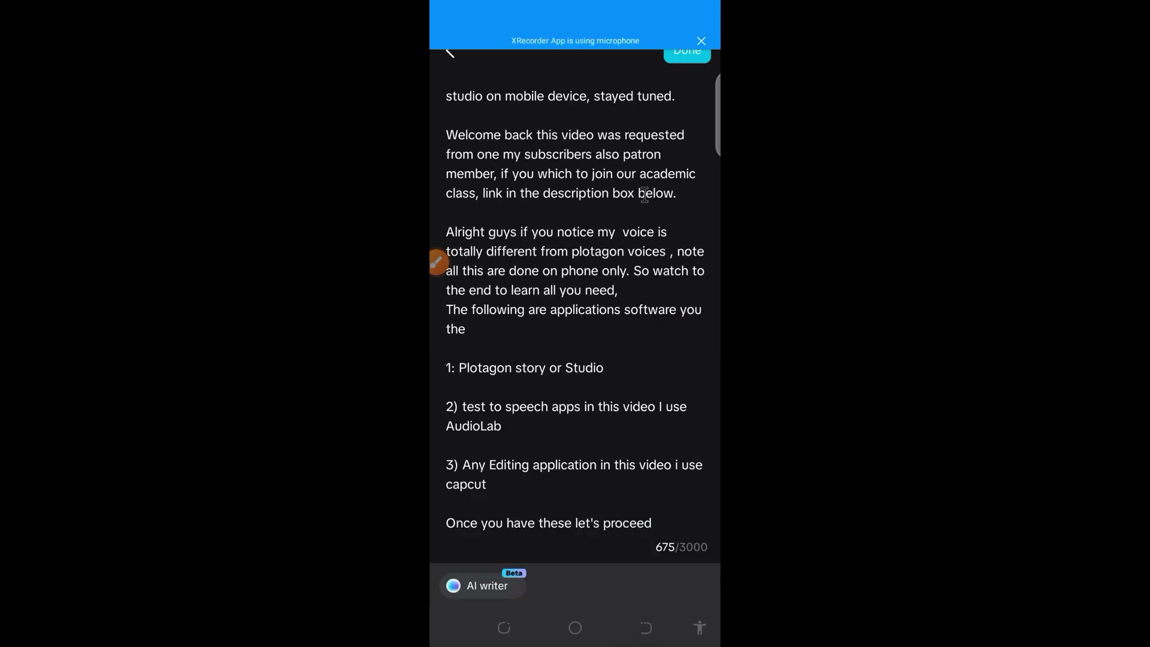
left_click(684, 58)
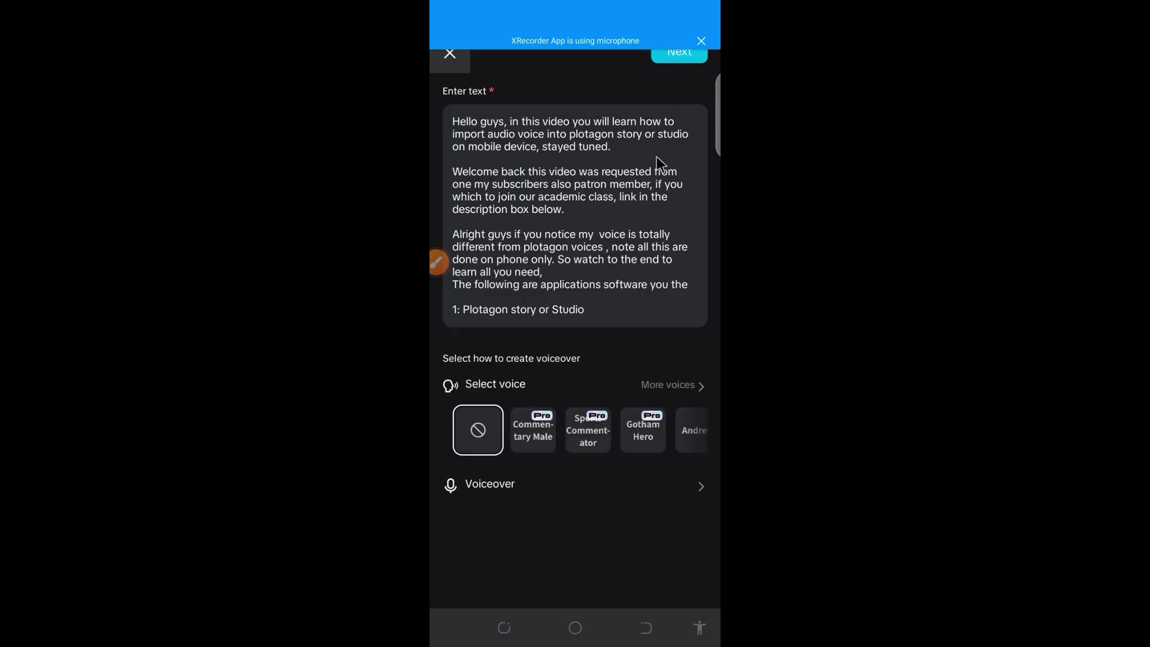
Audition Commentary Male, Sports Commentator and Gotham Hero, choose Andrew, generate, and skip caption splitting
left_click(539, 442)
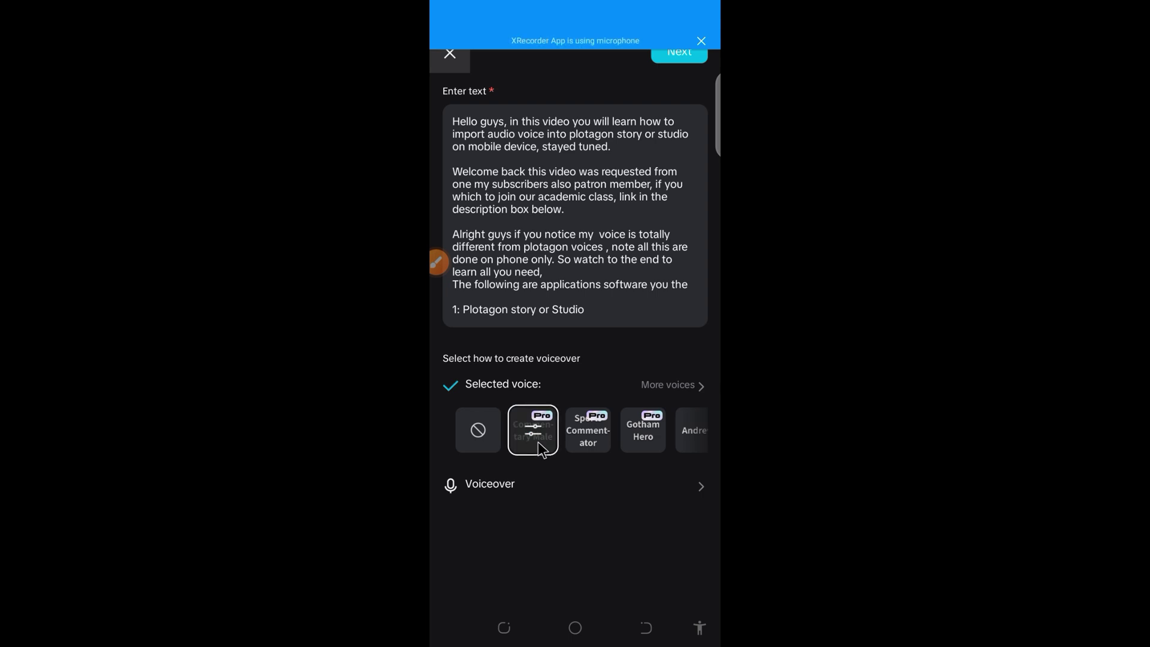
left_click(587, 443)
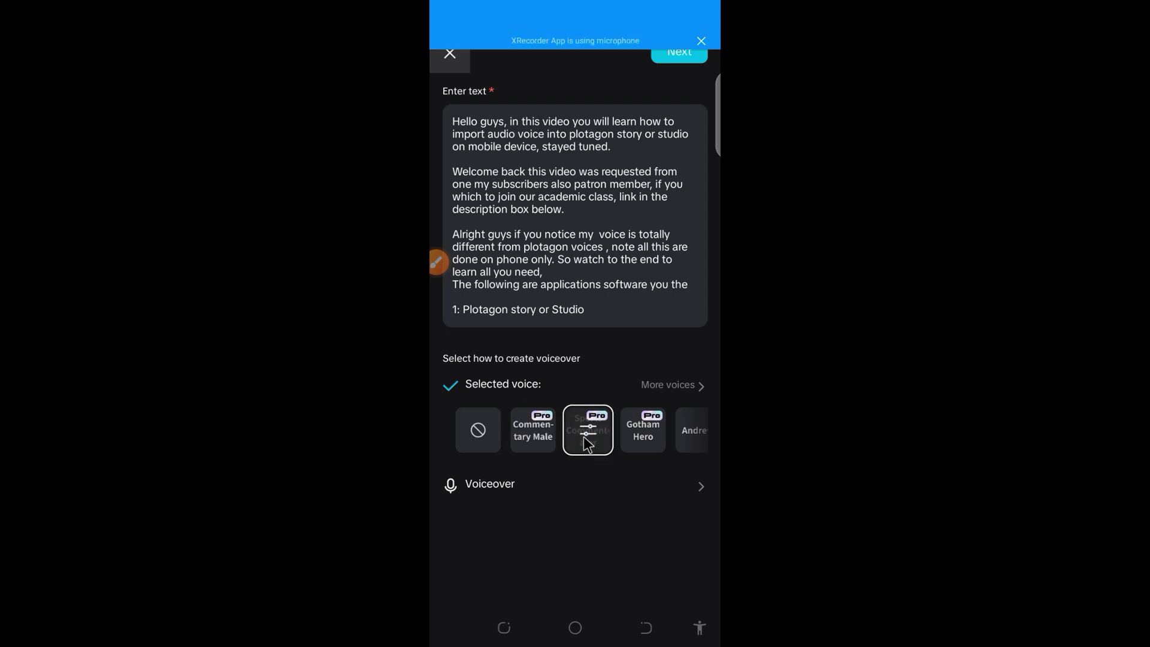
left_click(643, 434)
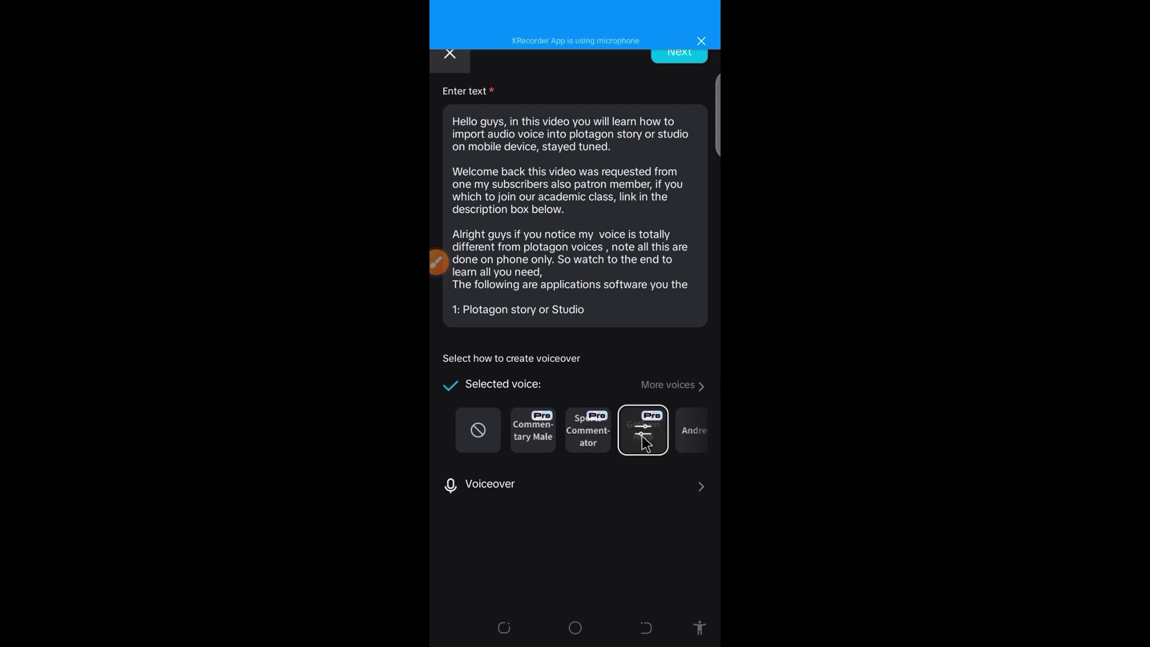
left_click_drag(643, 444, 521, 432)
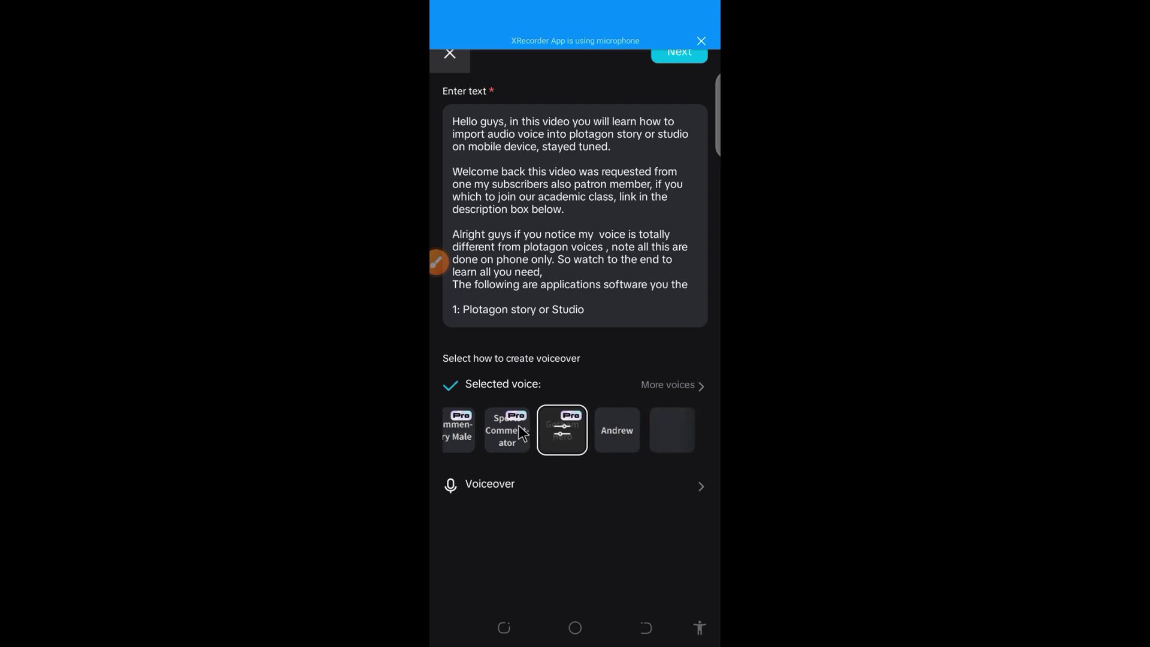
left_click(617, 433)
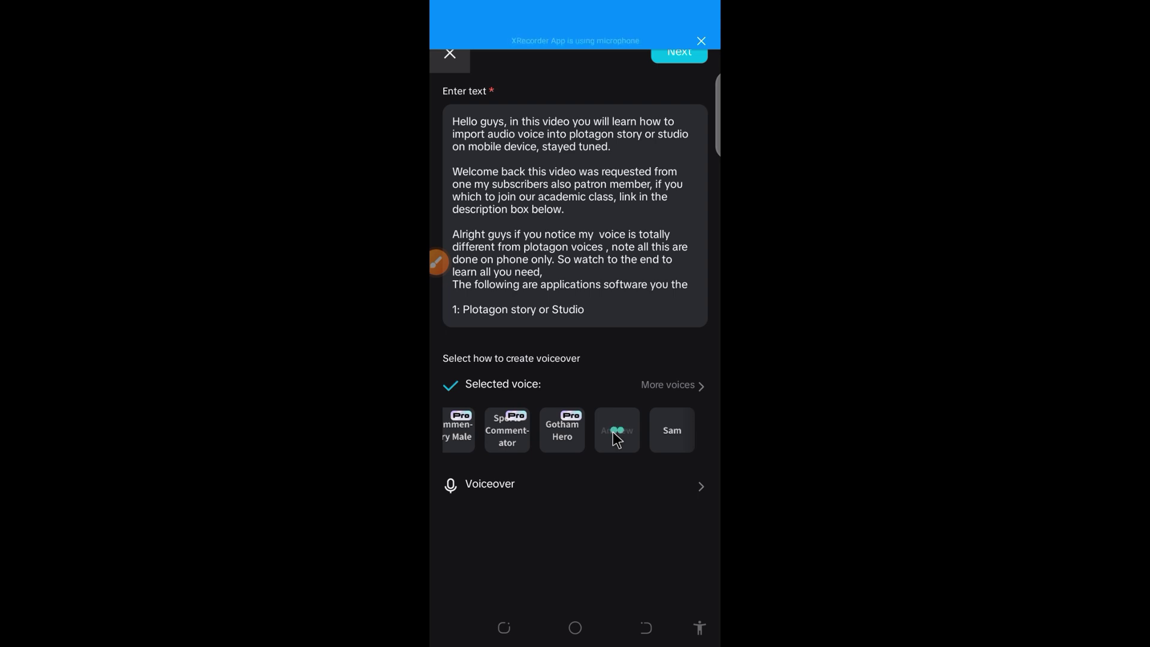
left_click(668, 60)
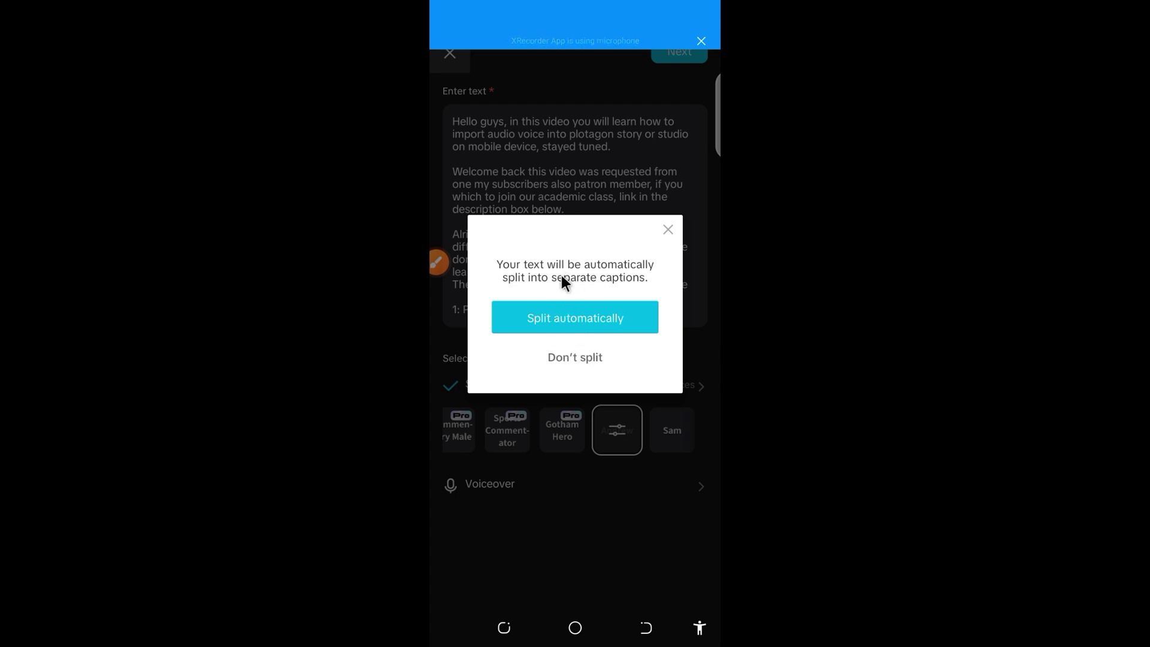
left_click(666, 230)
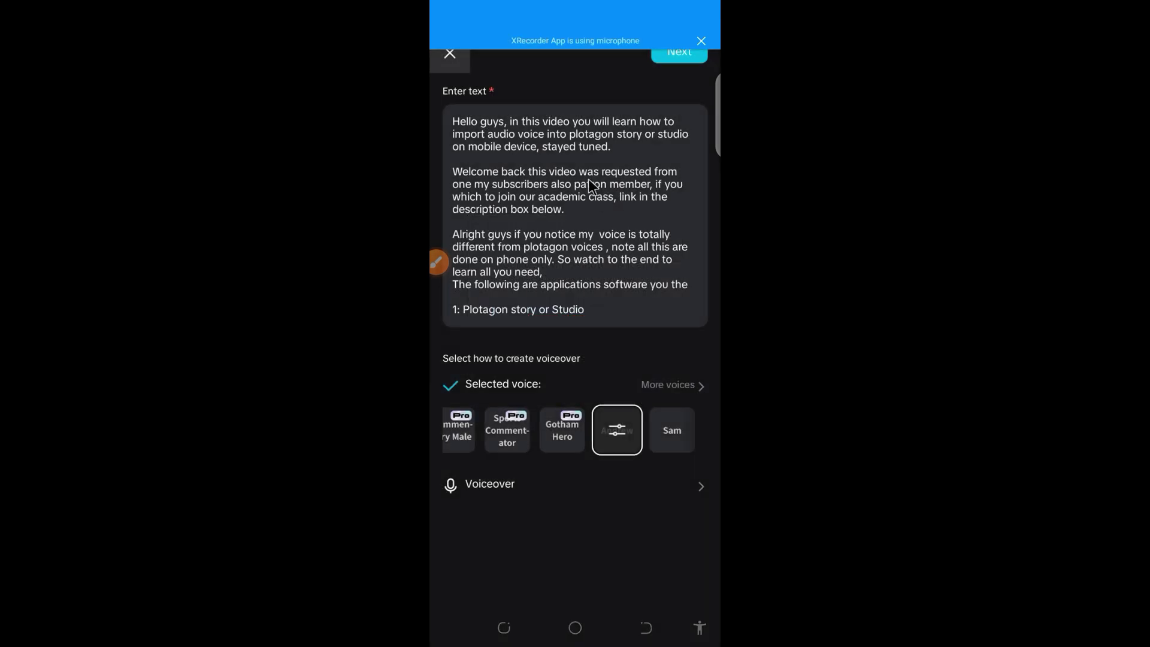
Return from text-to-audio to the editor and open the Sounds library from the audio toolbar
left_click(459, 64)
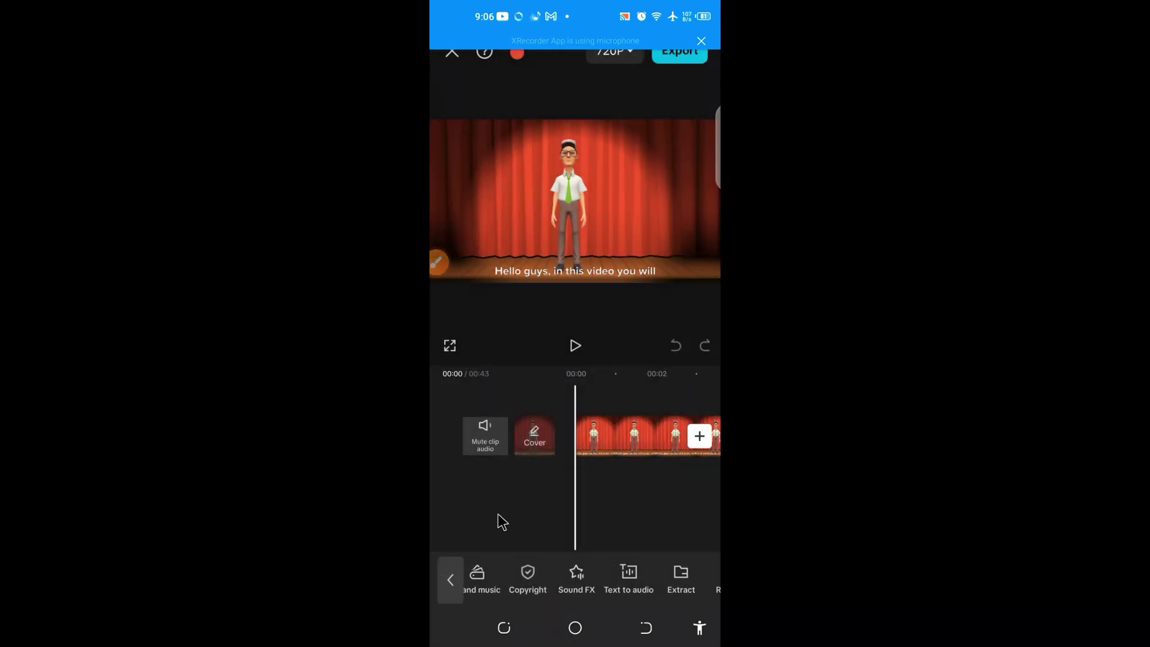
left_click(603, 443)
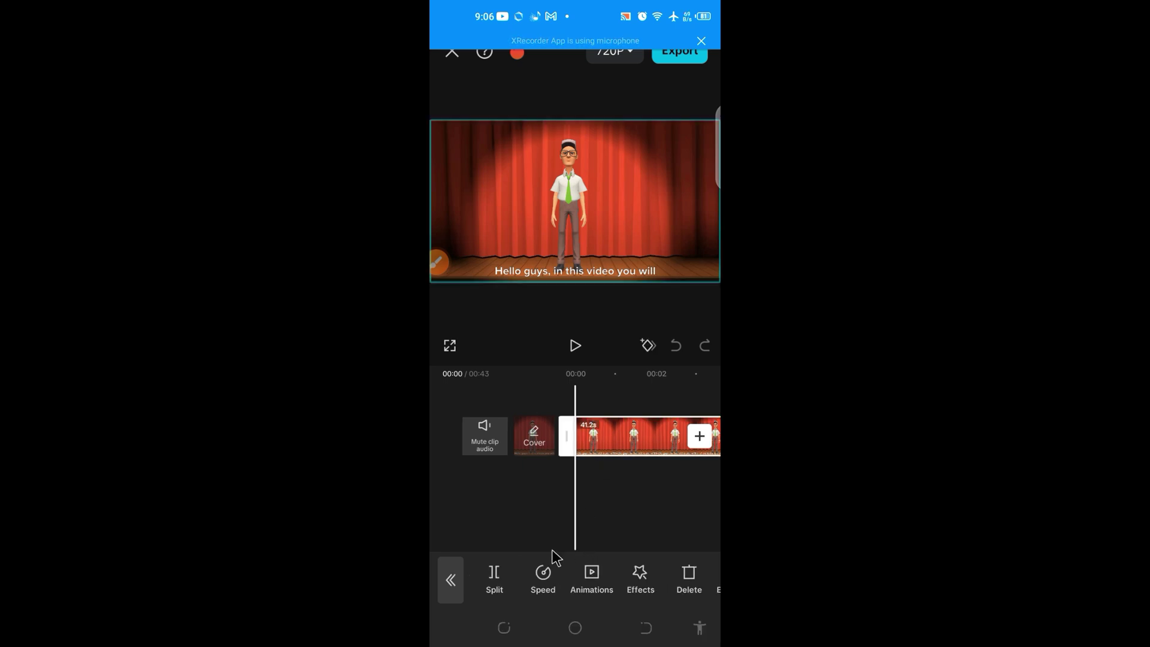
left_click(488, 543)
left_click_drag(537, 591, 655, 606)
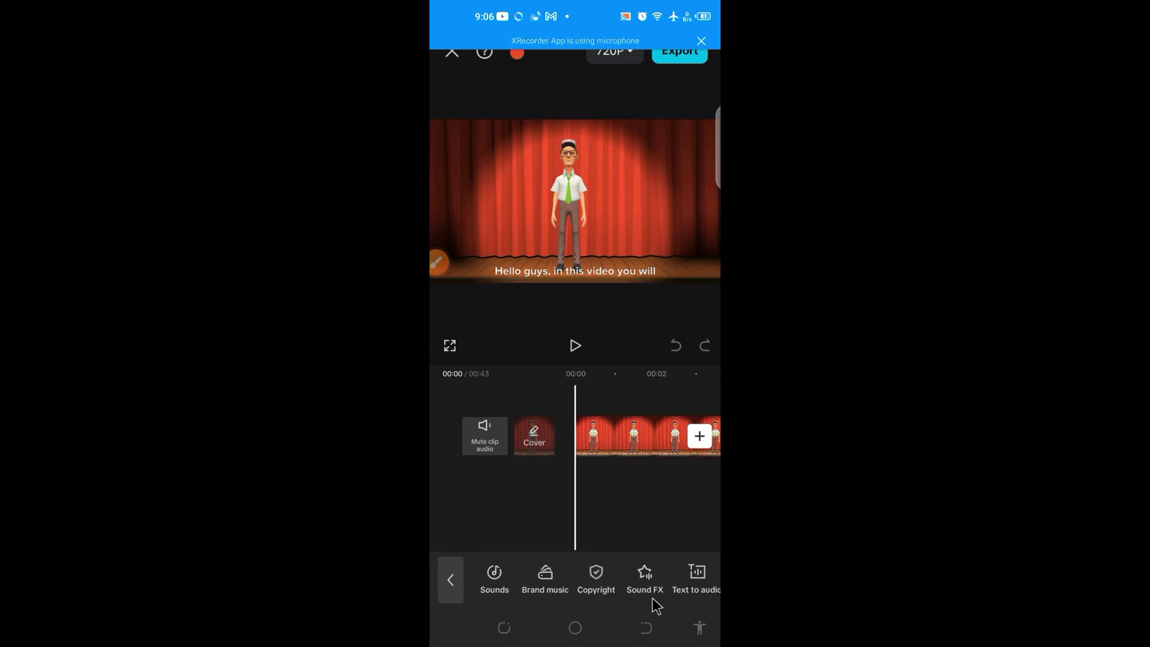
left_click(494, 574)
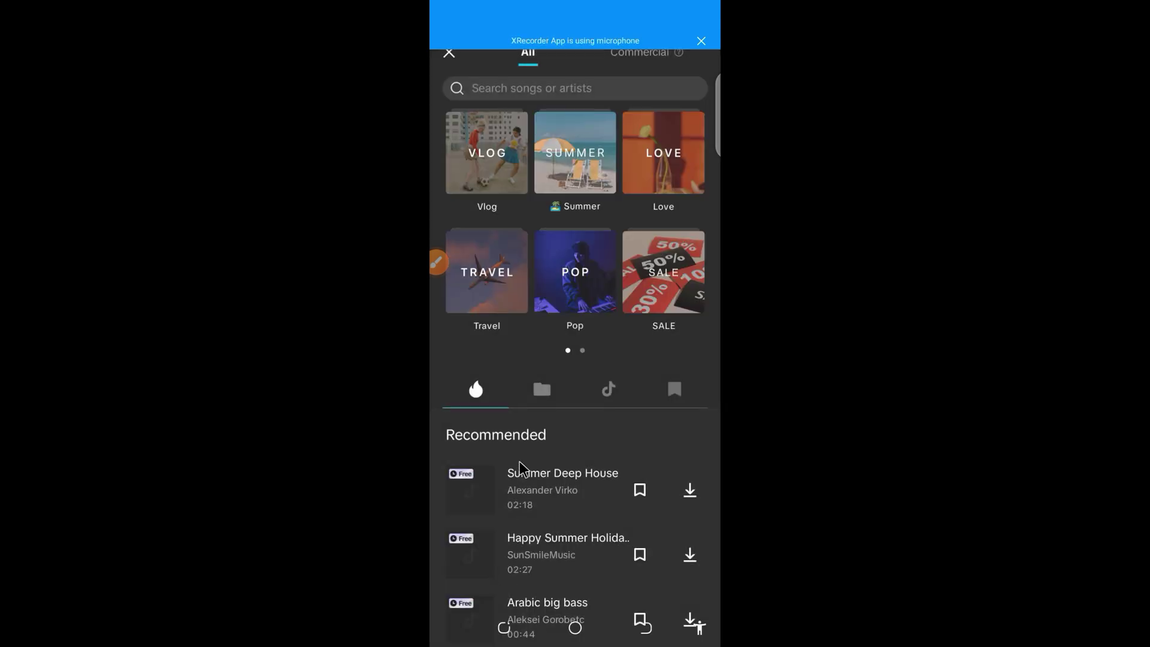
Show Your audio and list the .aac sound files stored on the device
left_click(541, 392)
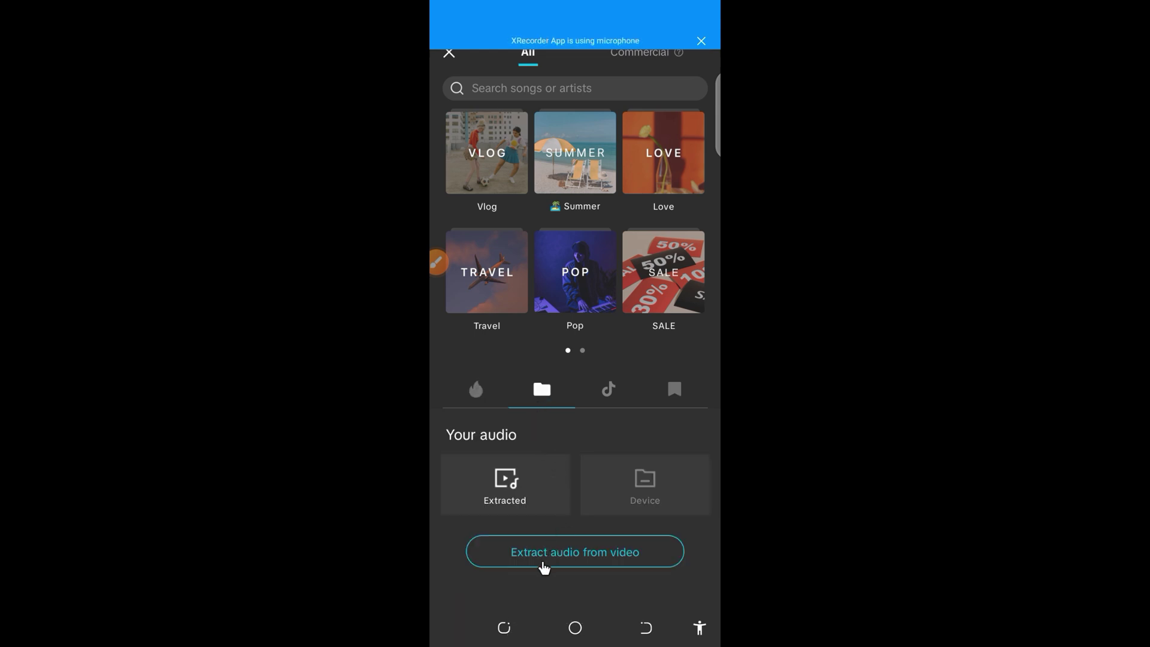
left_click(647, 488)
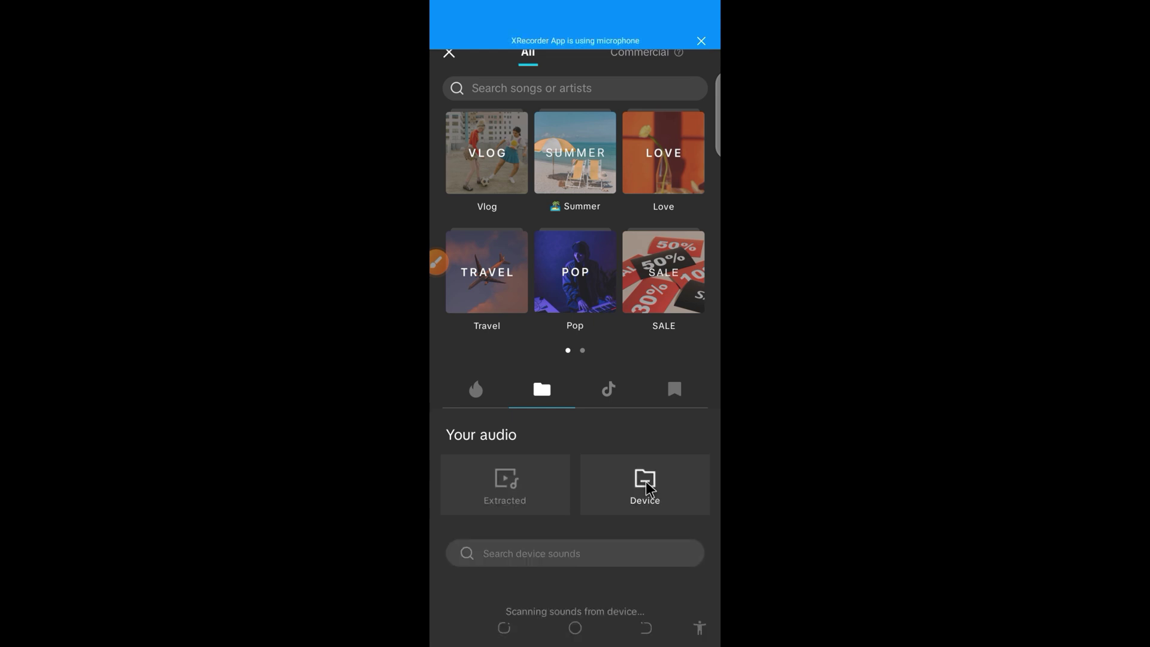
scroll(590, 528, "down", 3)
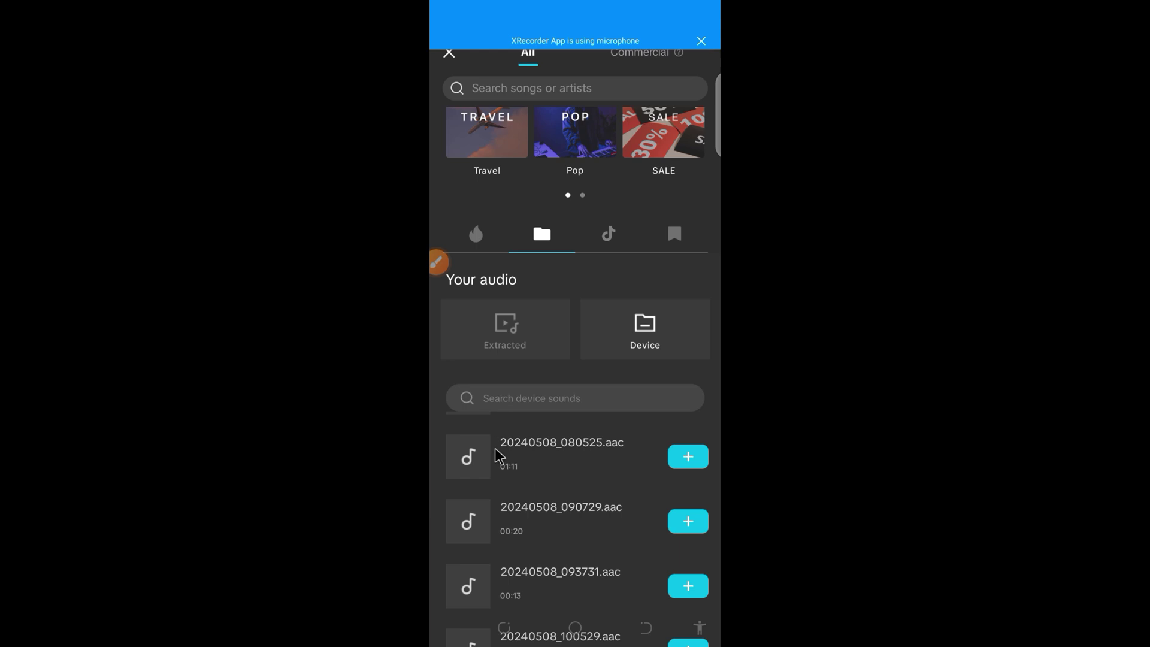
Check AudioLab's text-to-speech app, then return to the CapCut project
left_click(505, 626)
left_click_drag(545, 426, 589, 410)
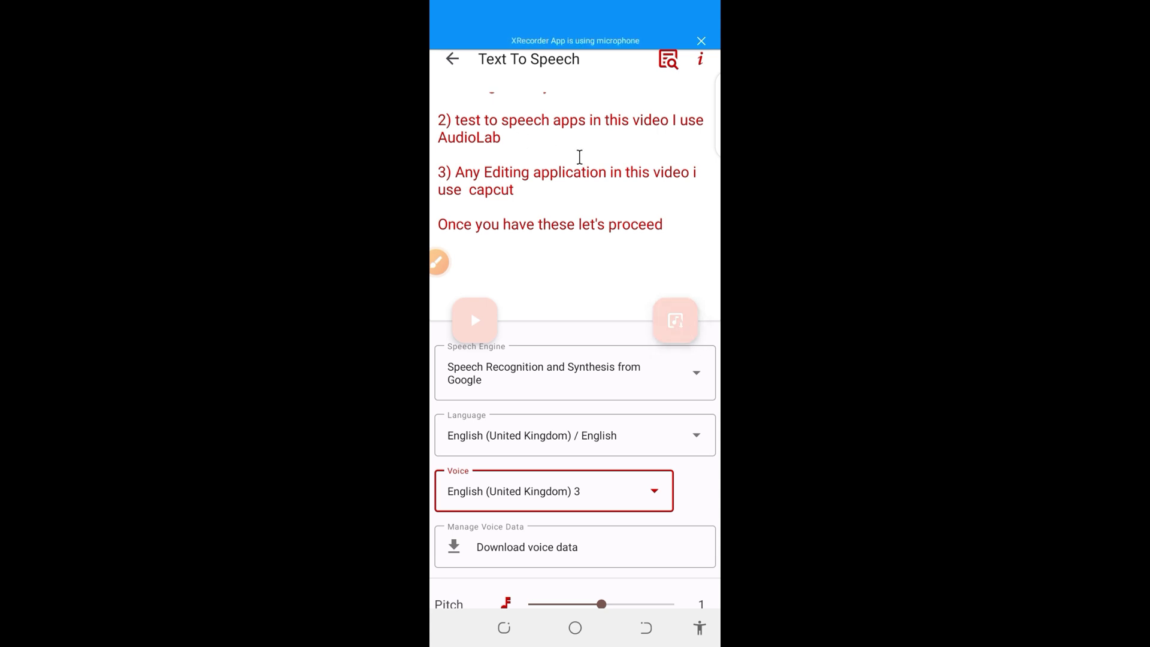
left_click(505, 629)
left_click(443, 363)
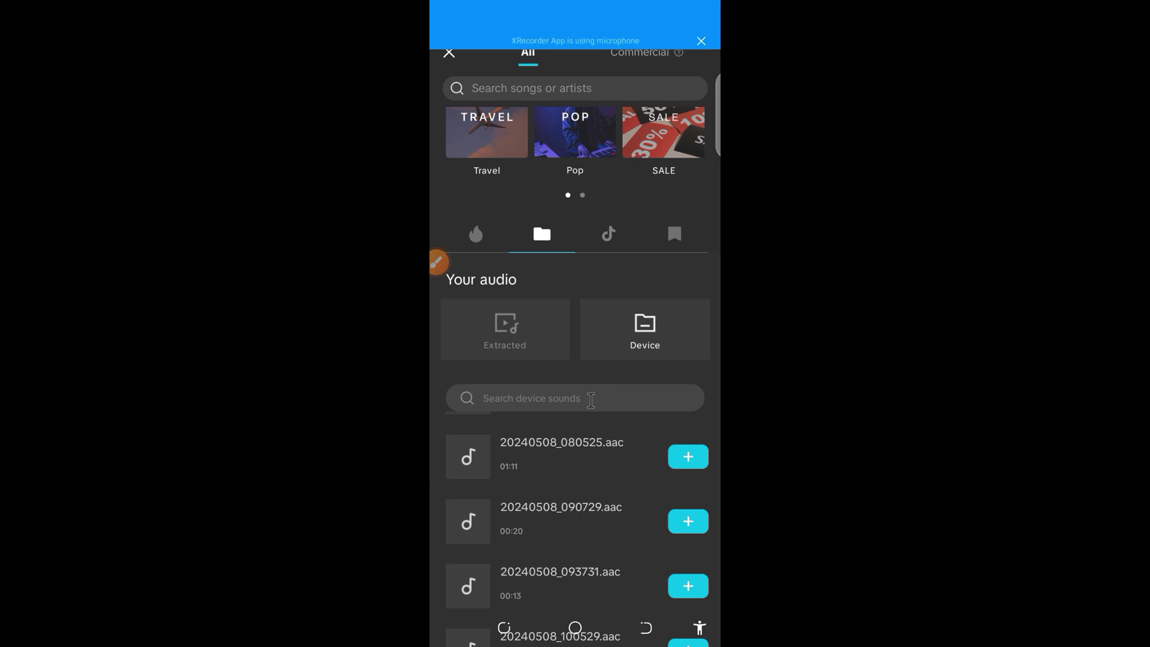
Search and scroll through the device sound files, then switch to the Extracted audio category
left_click(590, 399)
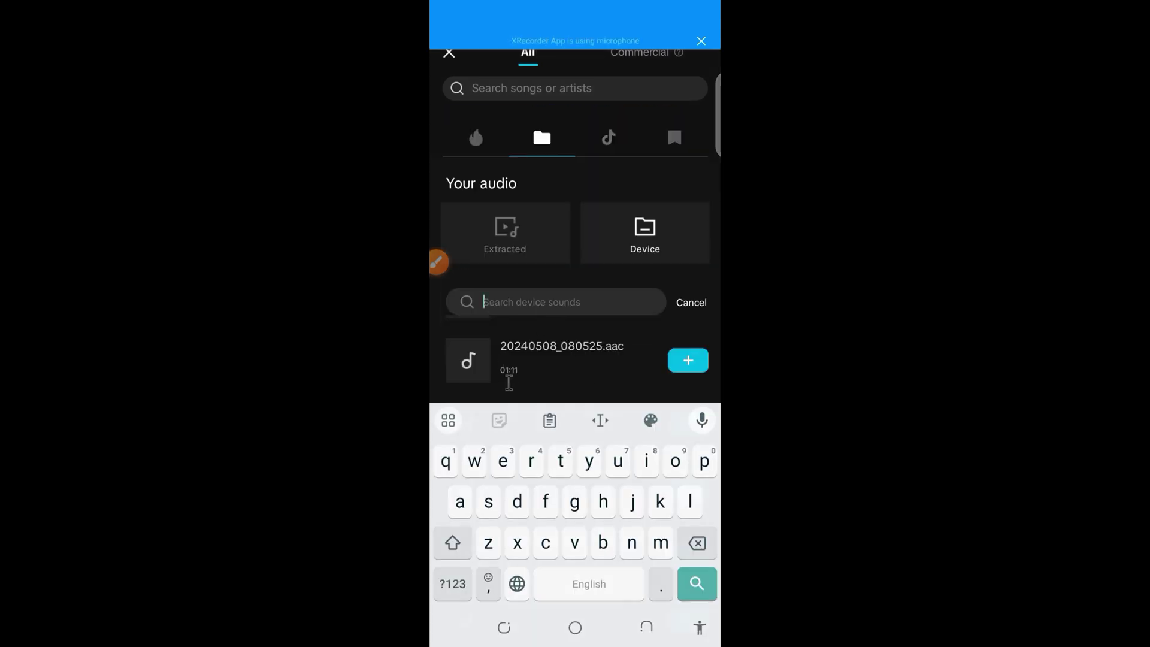
scroll(525, 354, "down", 10)
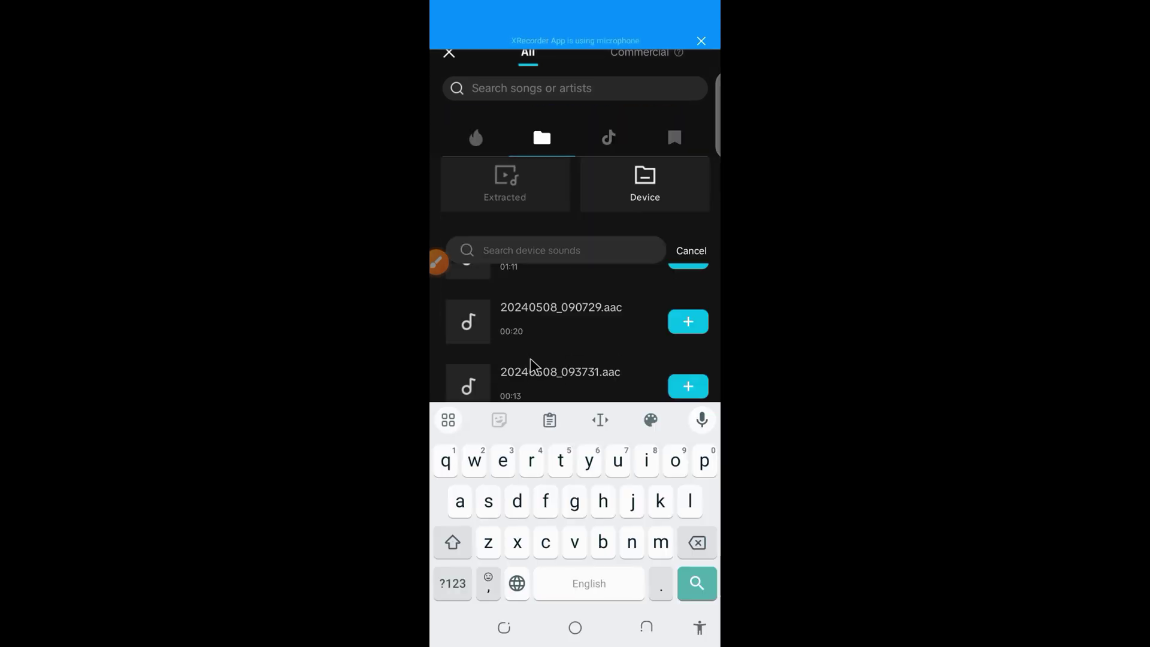
scroll(535, 363, "down", 10)
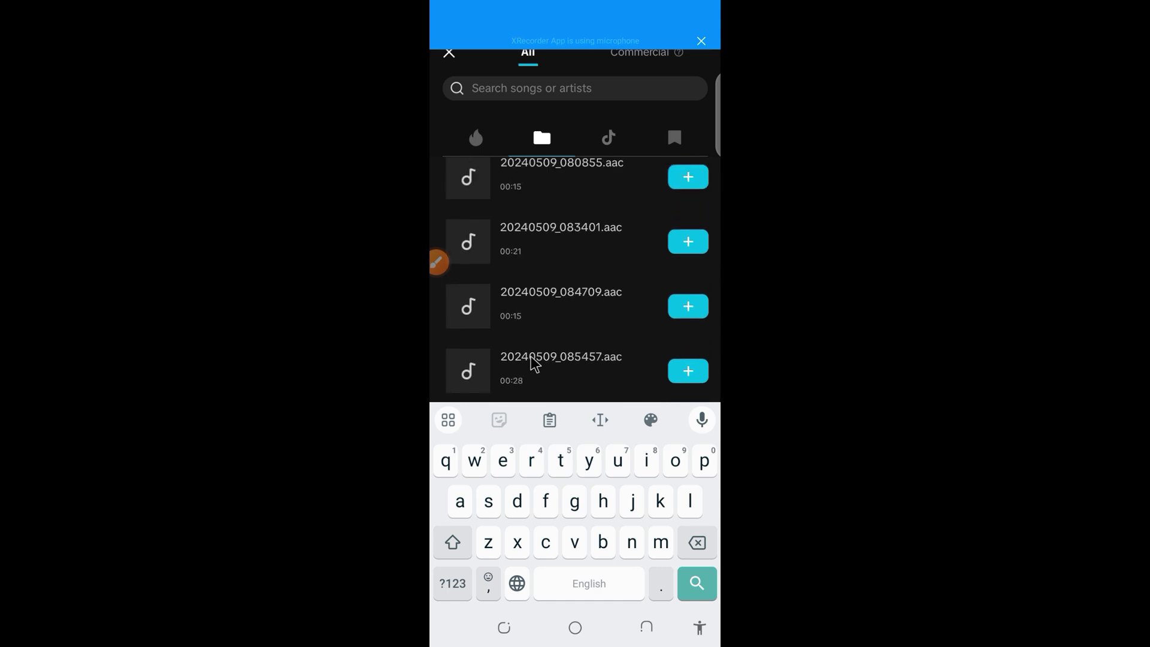
scroll(535, 363, "up", 20)
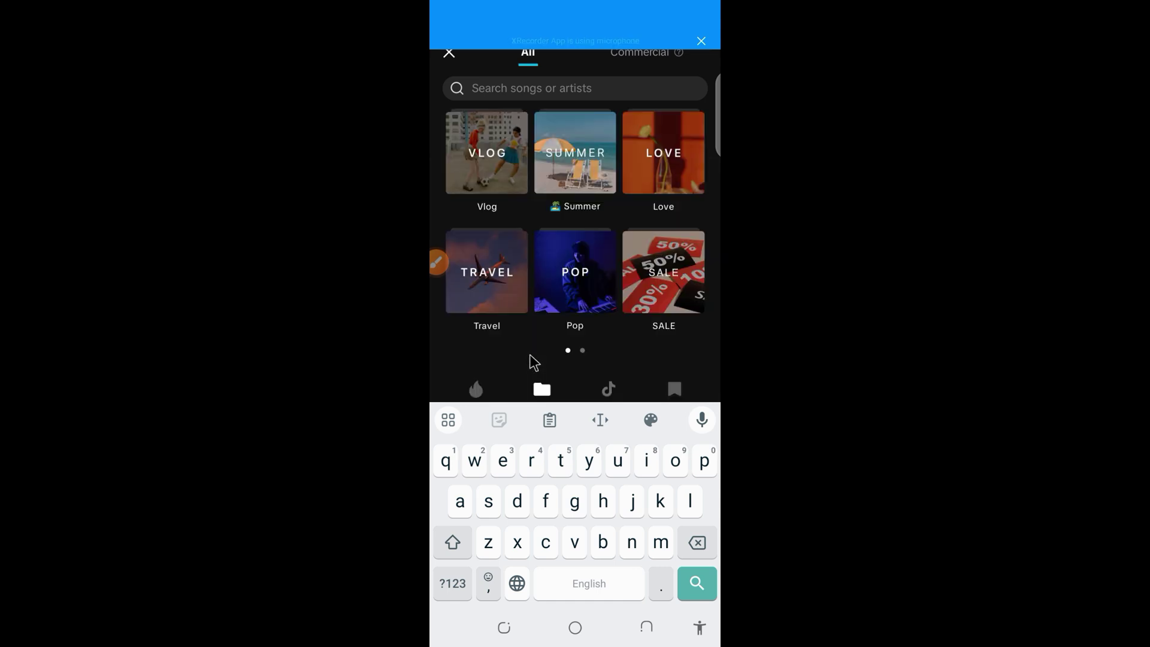
left_click(645, 627)
scroll(537, 477, "down", 3)
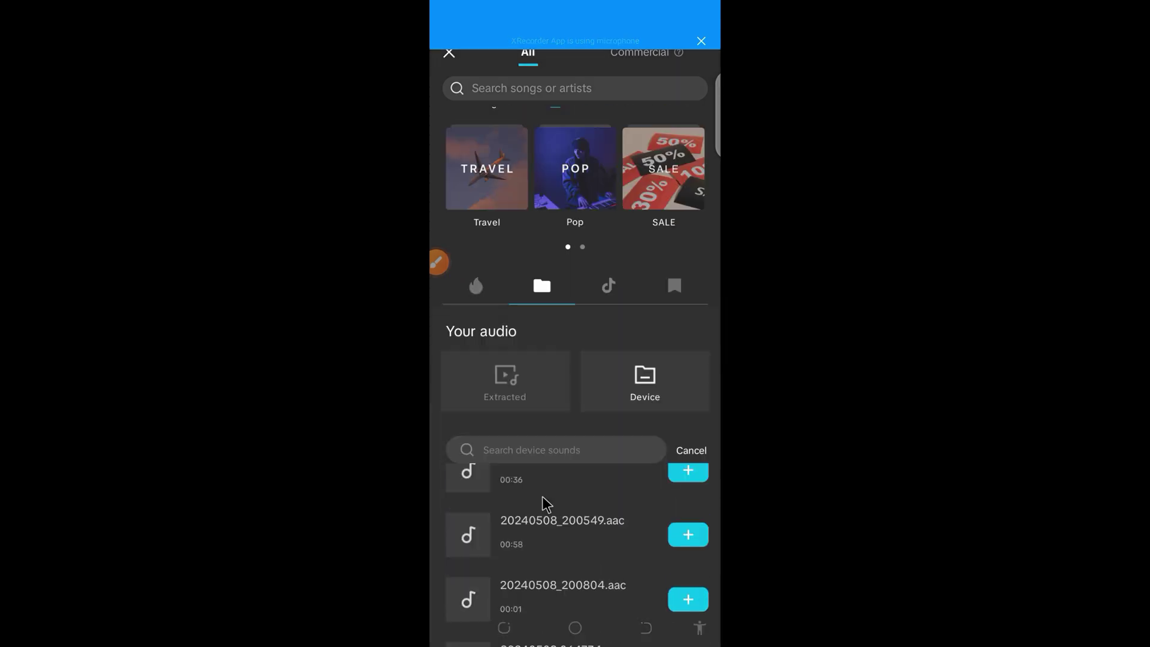
scroll(549, 499, "down", 3)
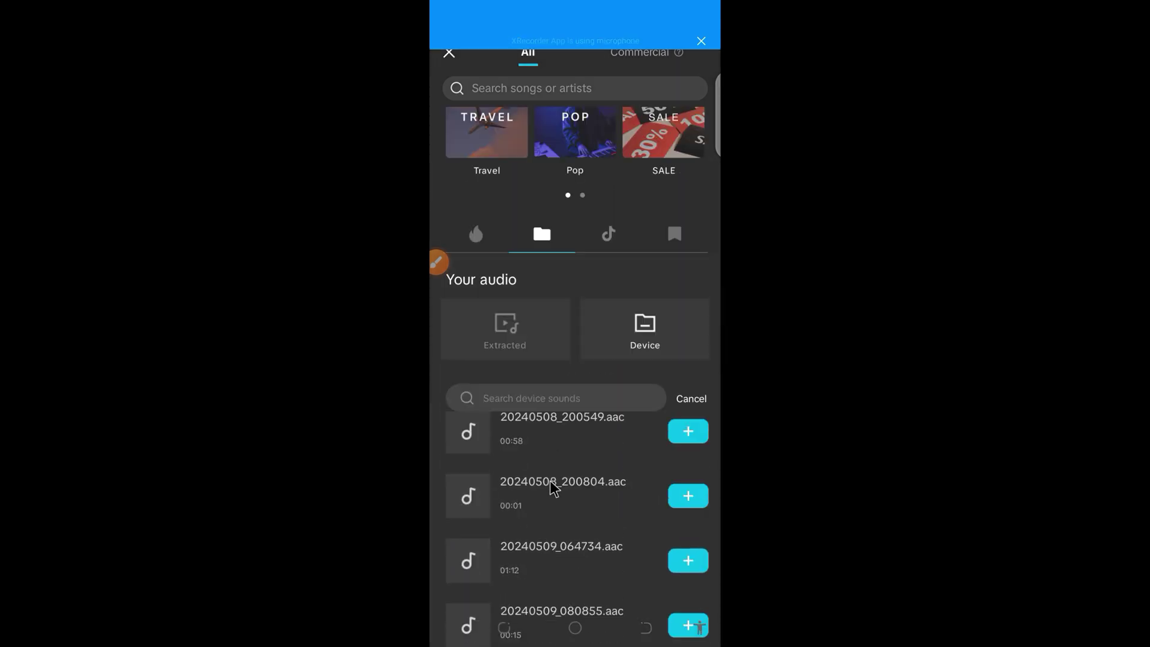
scroll(552, 488, "up", 3)
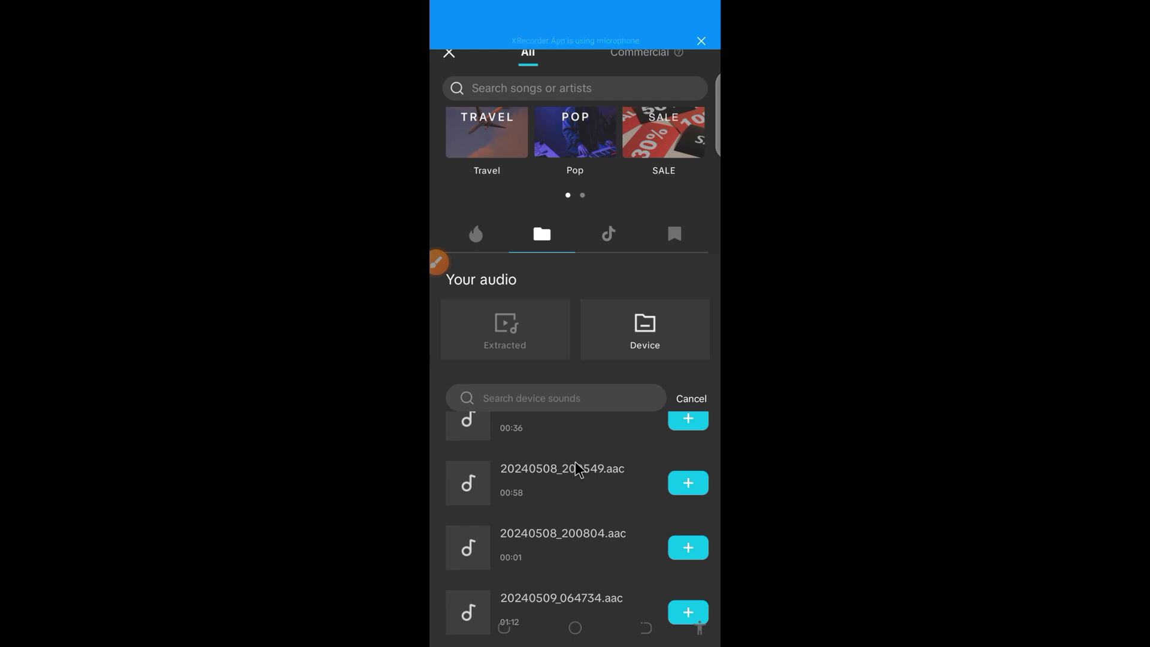
left_click(506, 334)
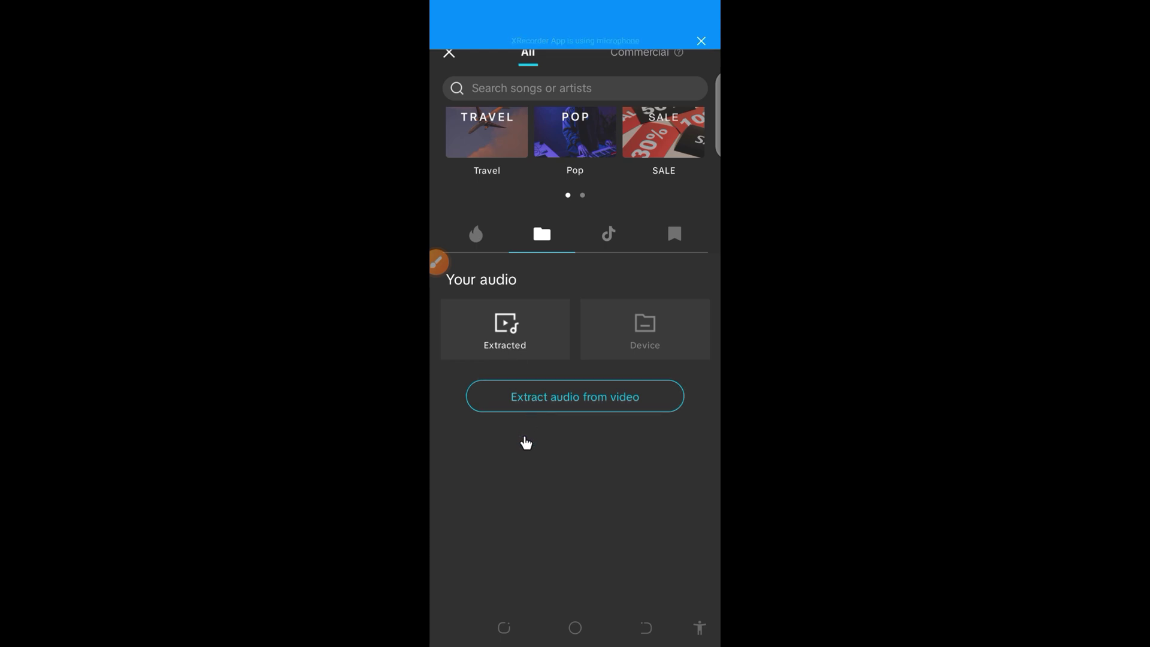
left_click(534, 399)
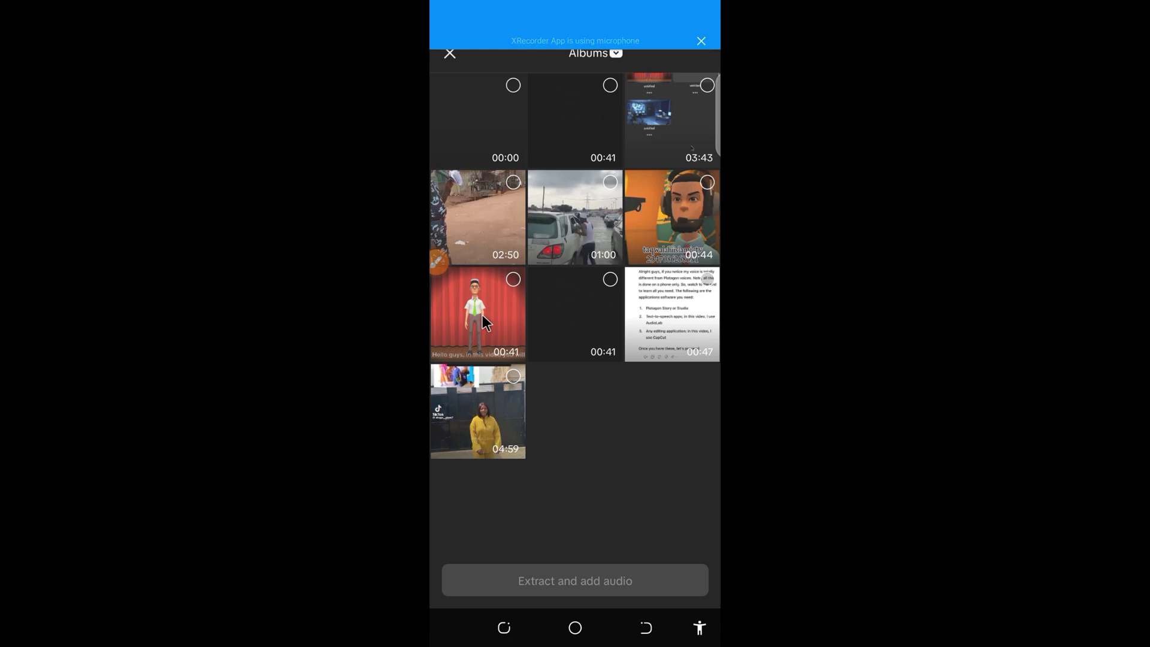
left_click(484, 322)
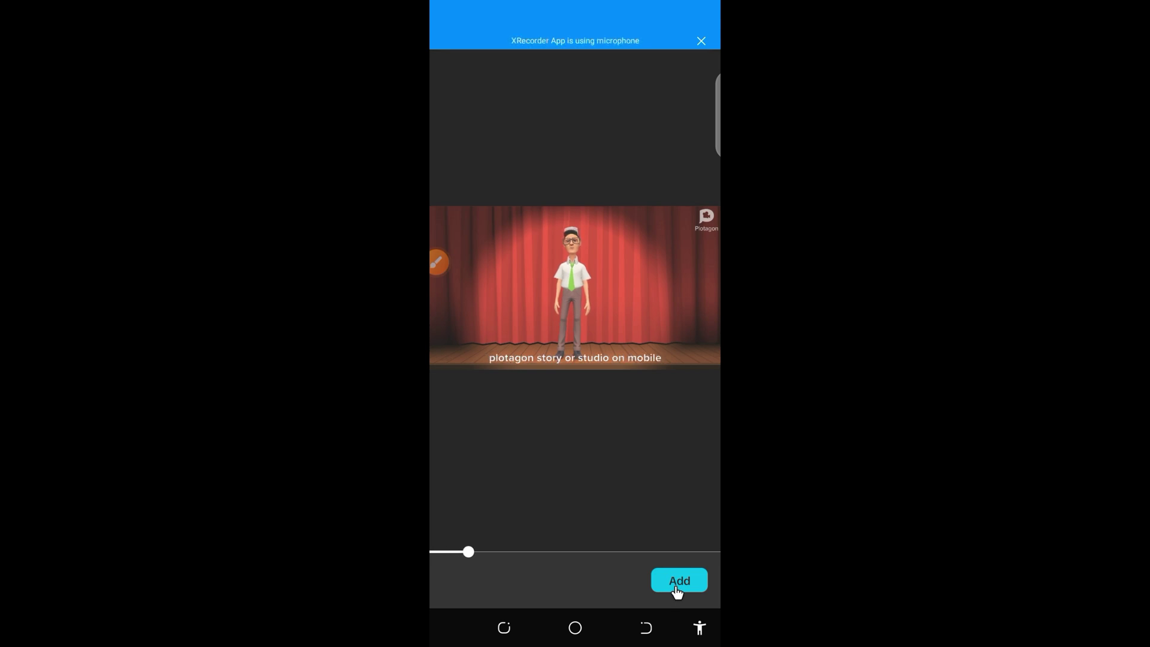
left_click(676, 592)
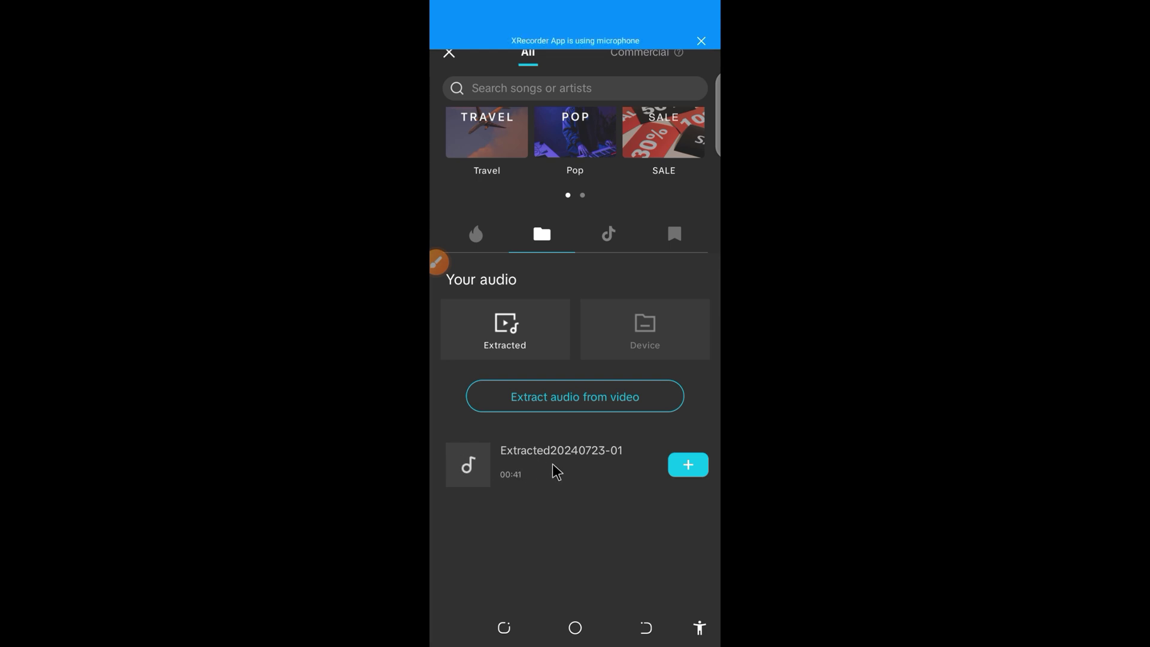
left_click(688, 465)
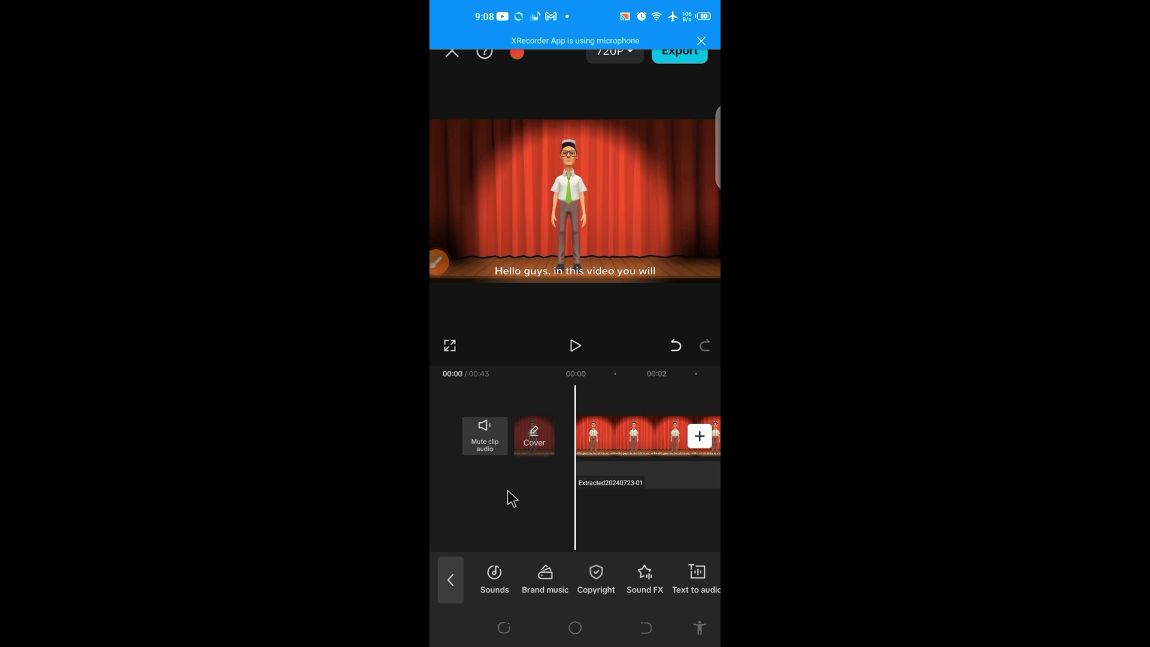
left_click(614, 479)
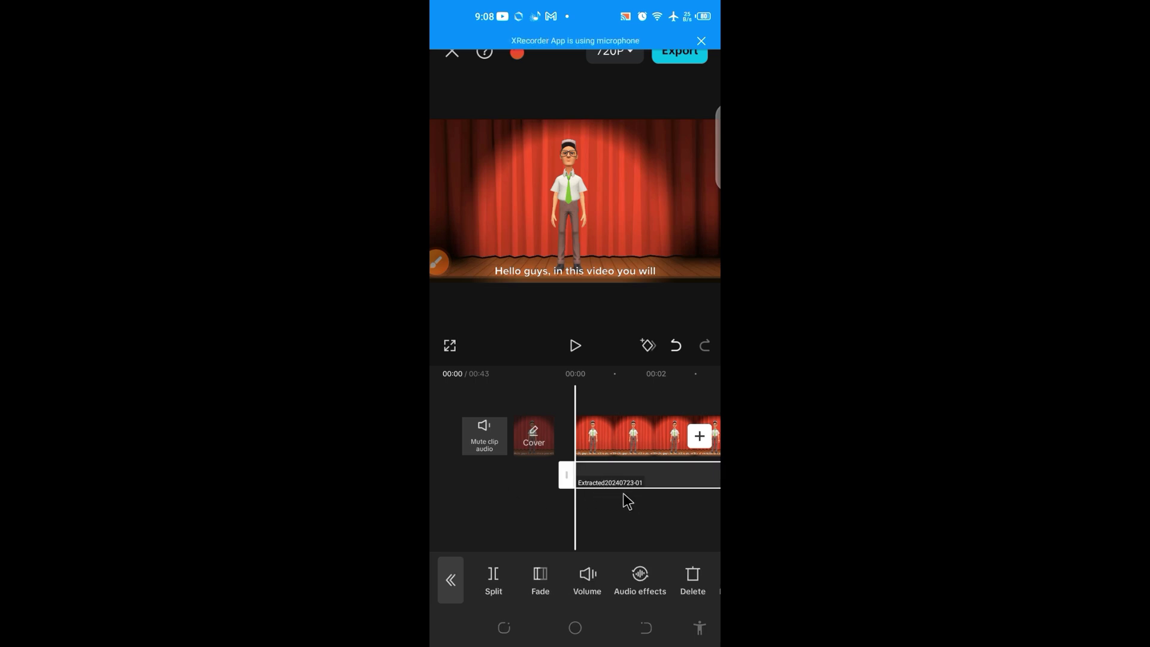
left_click(576, 347)
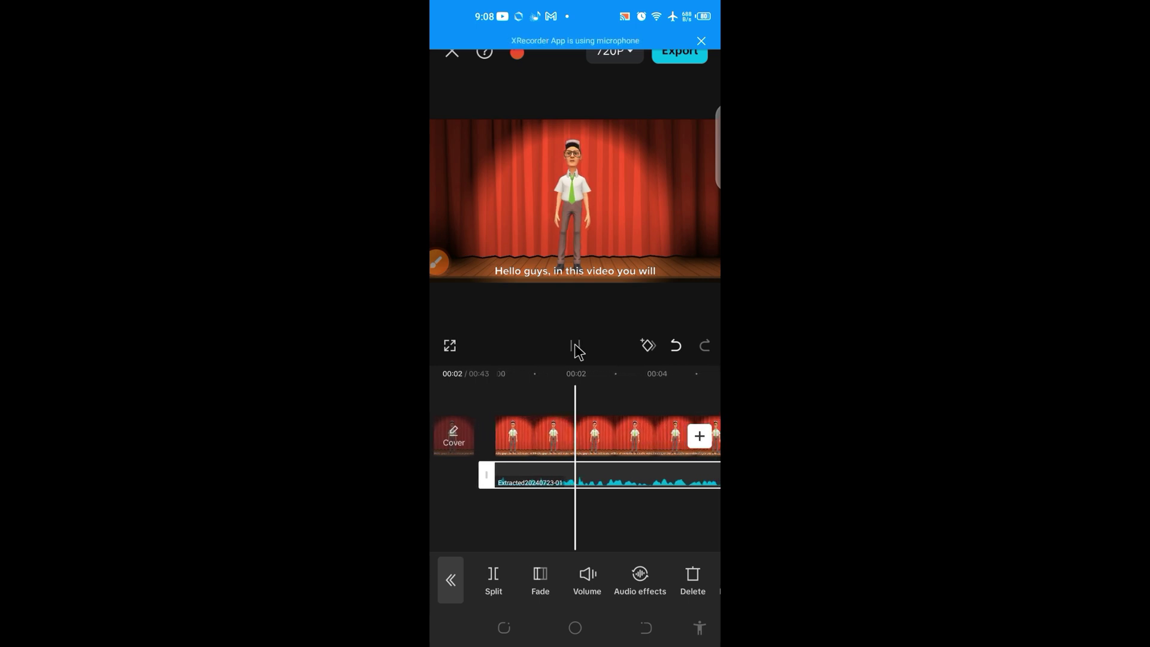
left_click(576, 348)
Rewind to the start and mute the video clip's original sound
left_click_drag(470, 513, 585, 521)
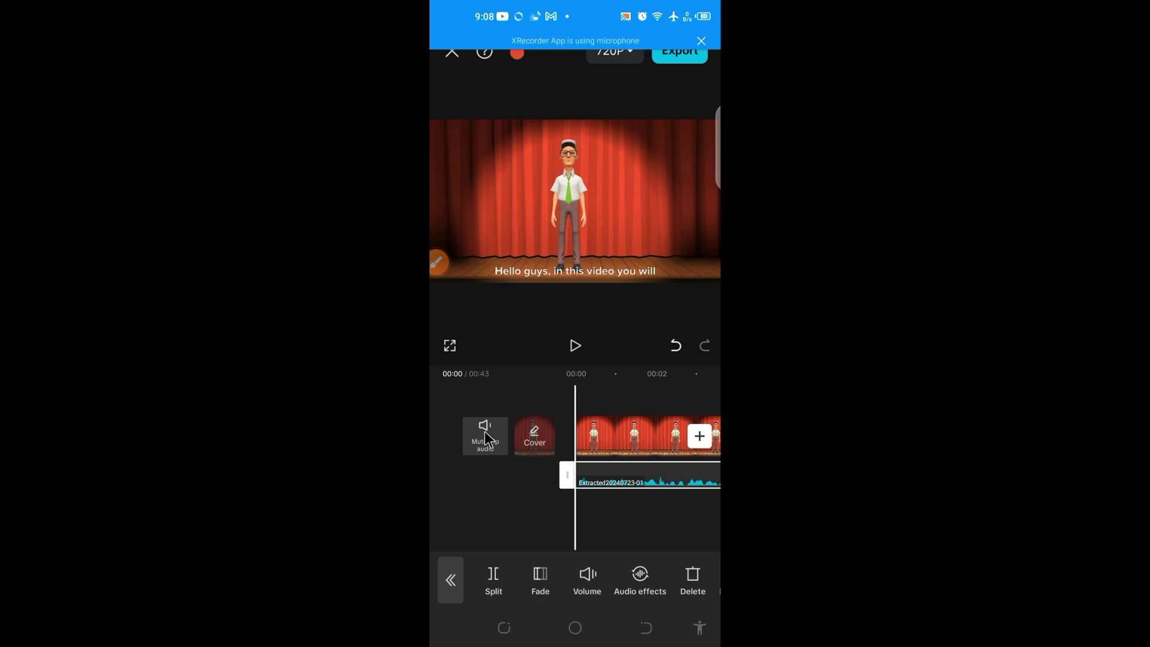
left_click(636, 436)
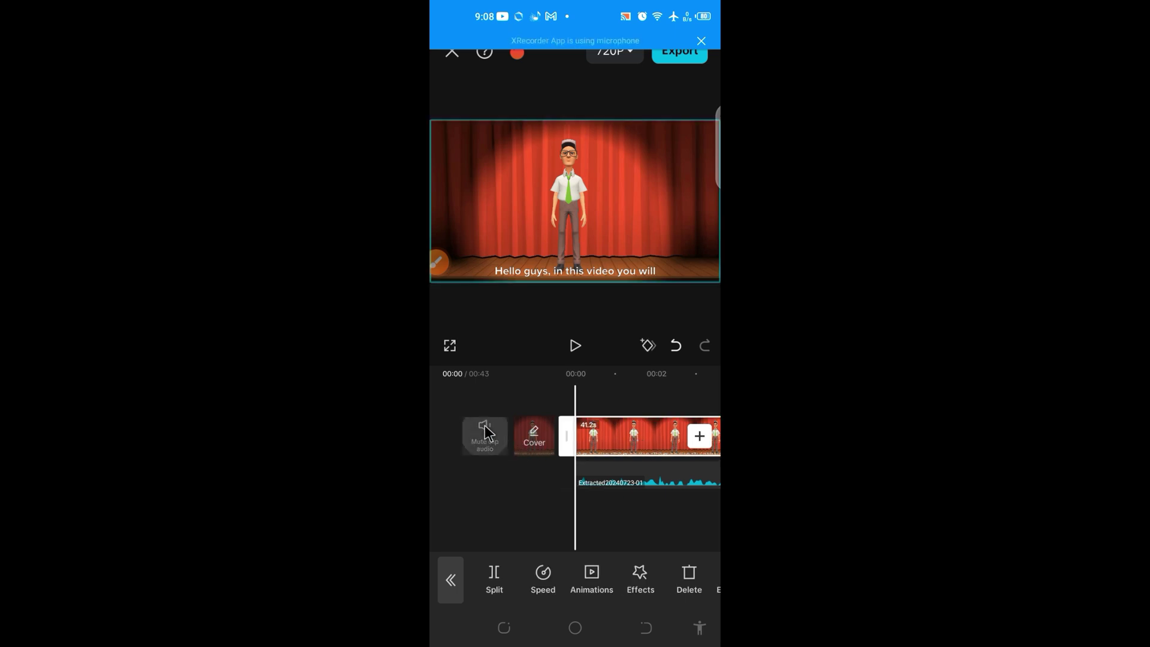
left_click(479, 445)
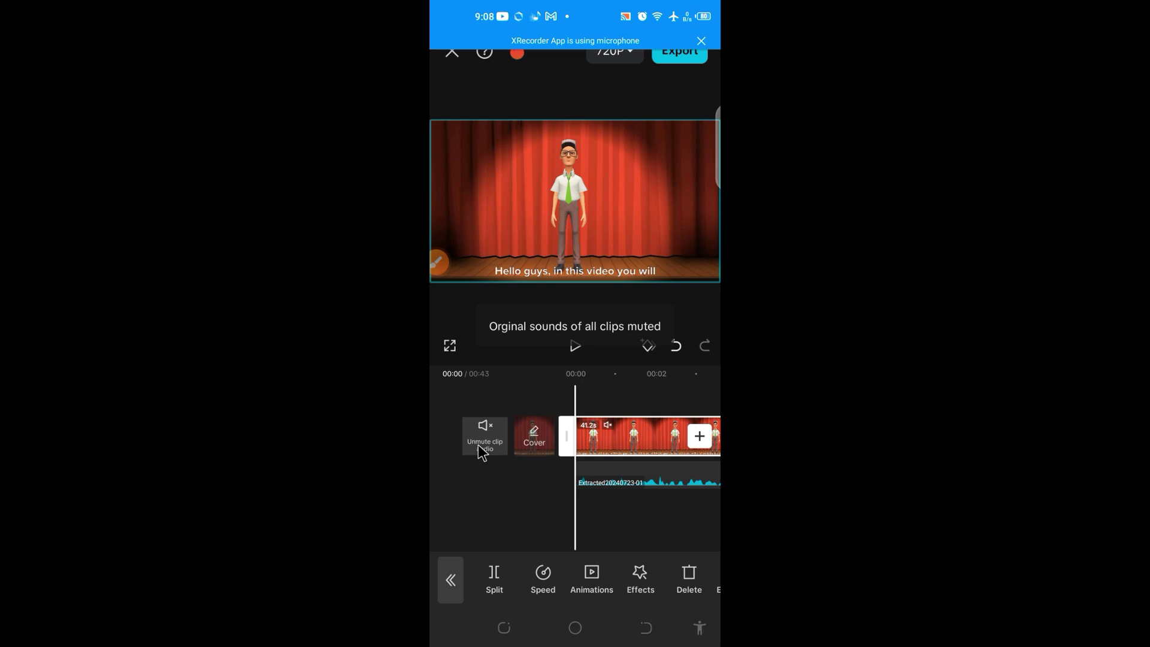
left_click(575, 347)
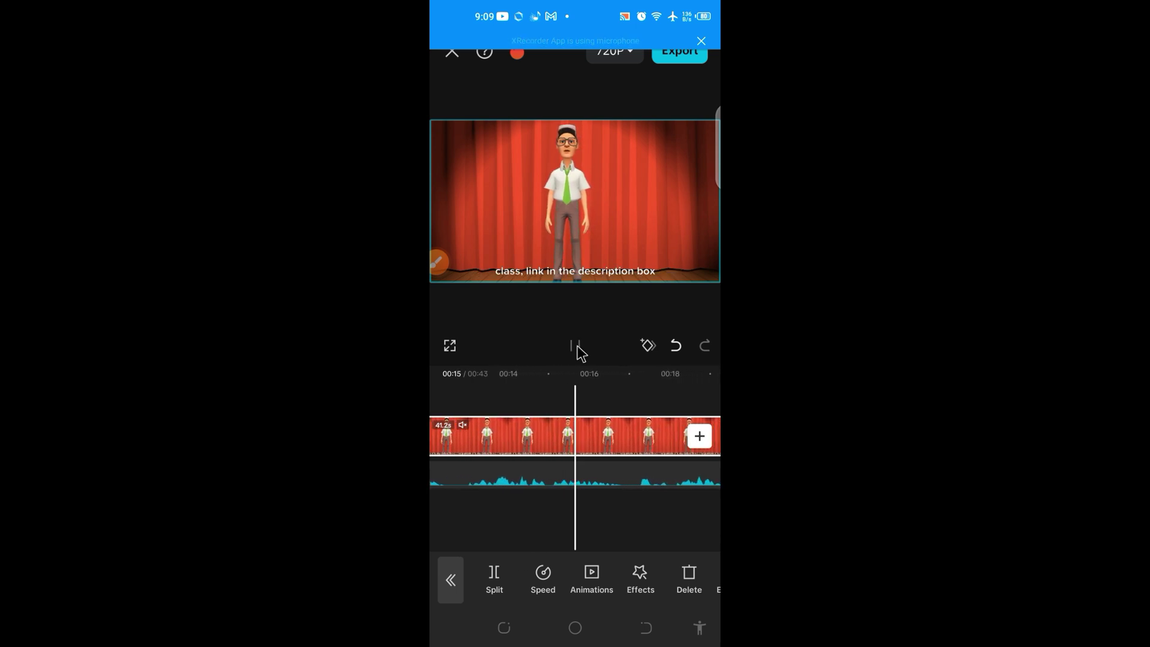
left_click(576, 346)
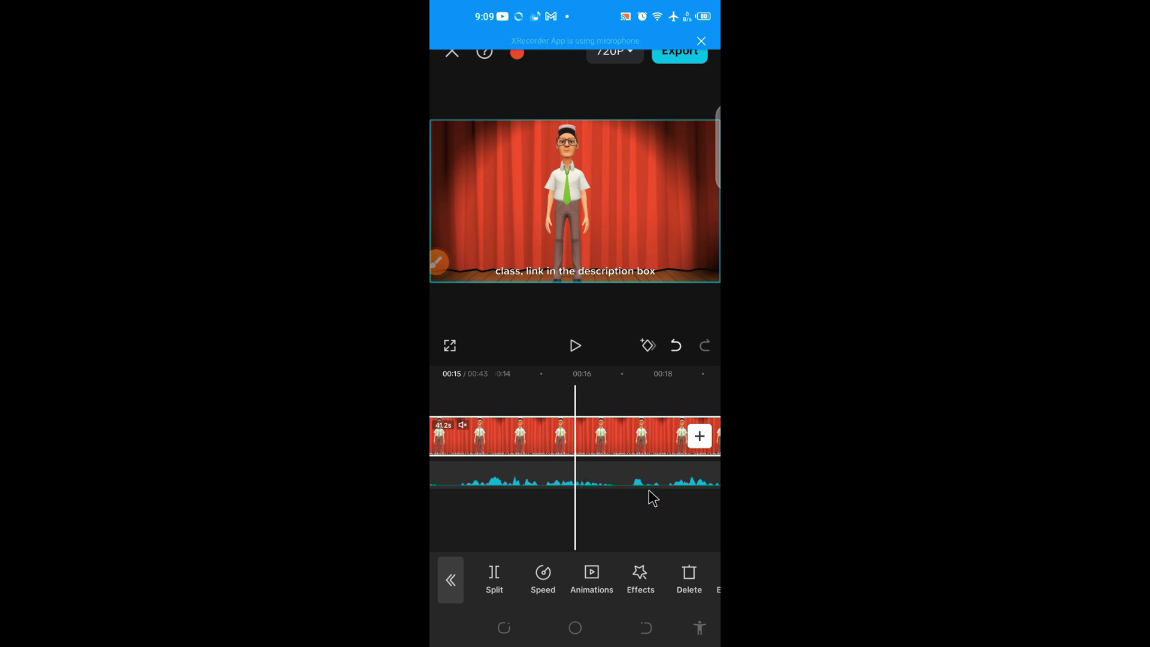
Select the extracted audio and place the playhead at 00:16, where the subtitle ends with "below."
left_click(588, 469)
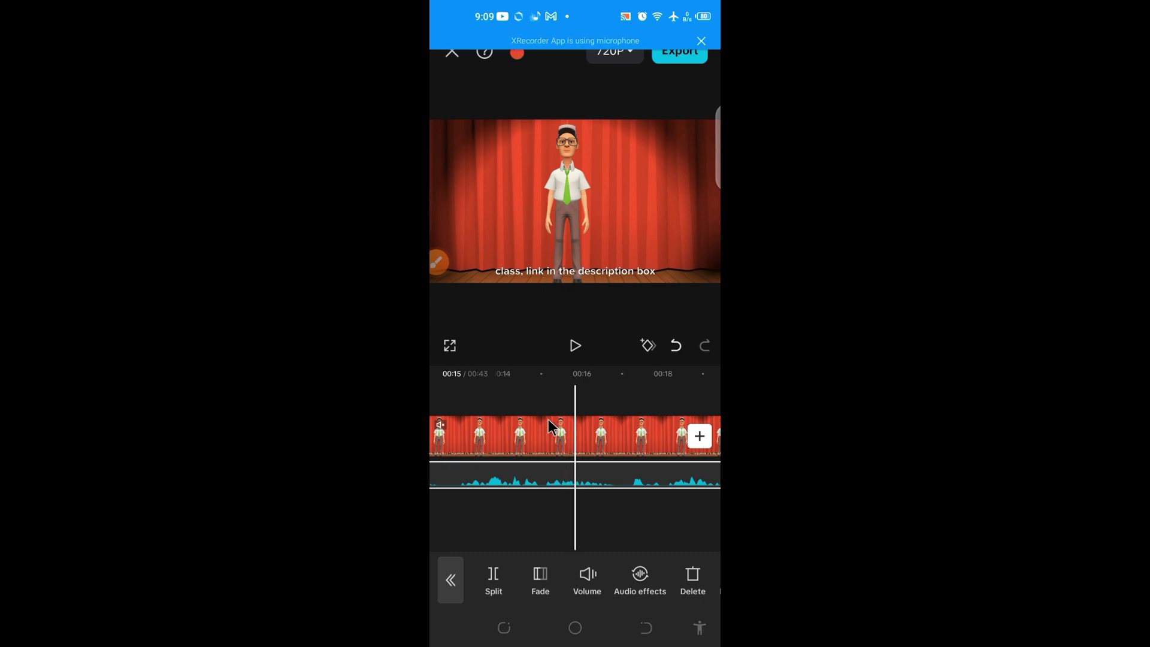
left_click_drag(538, 506, 569, 504)
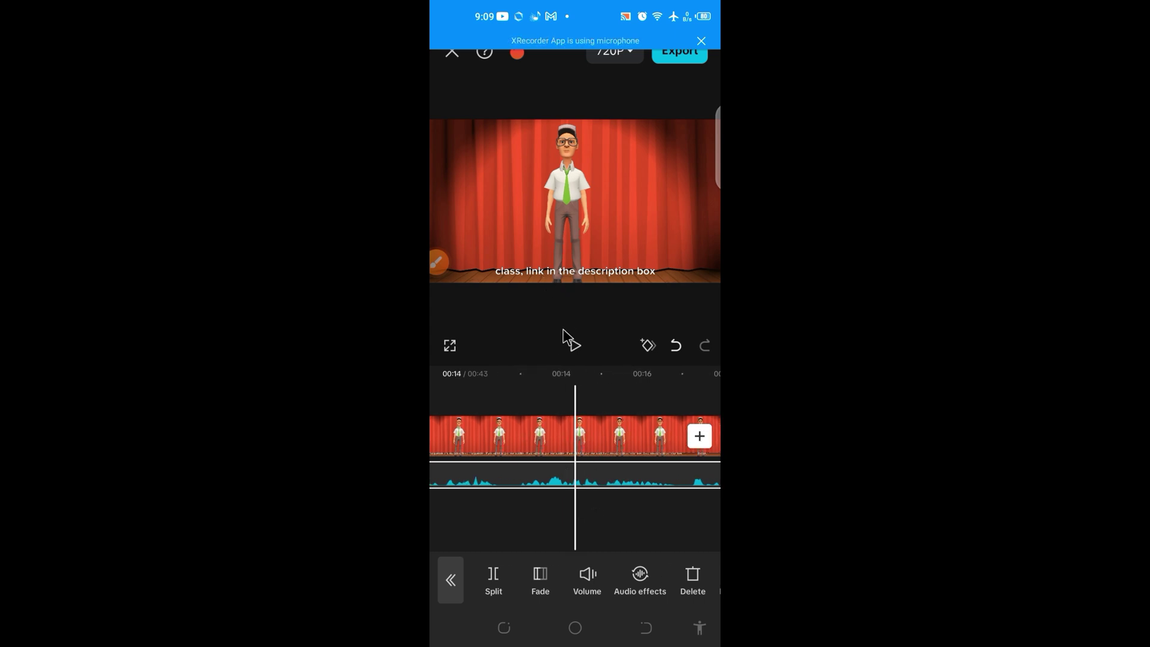
left_click(575, 345)
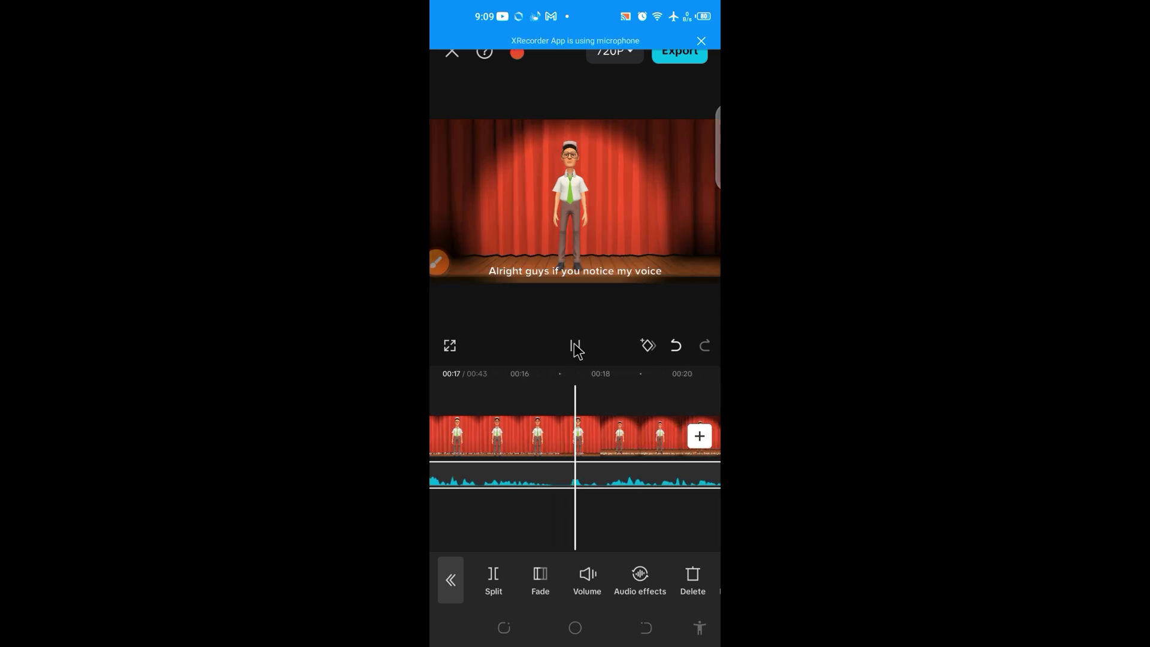
left_click(575, 346)
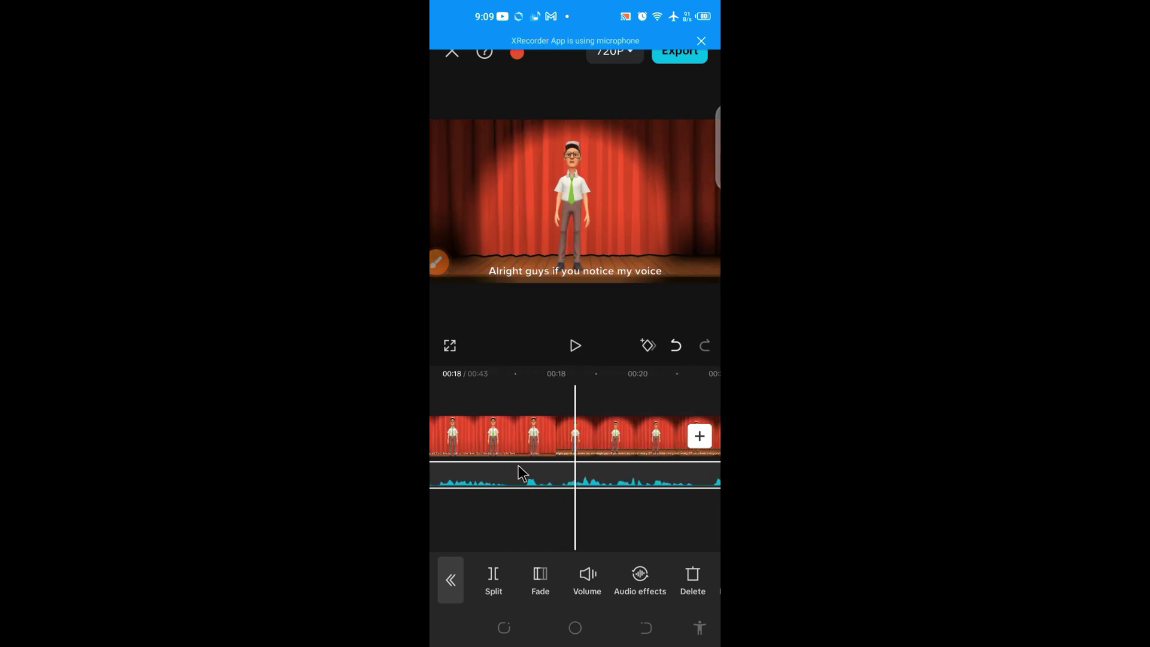
left_click_drag(531, 507, 596, 508)
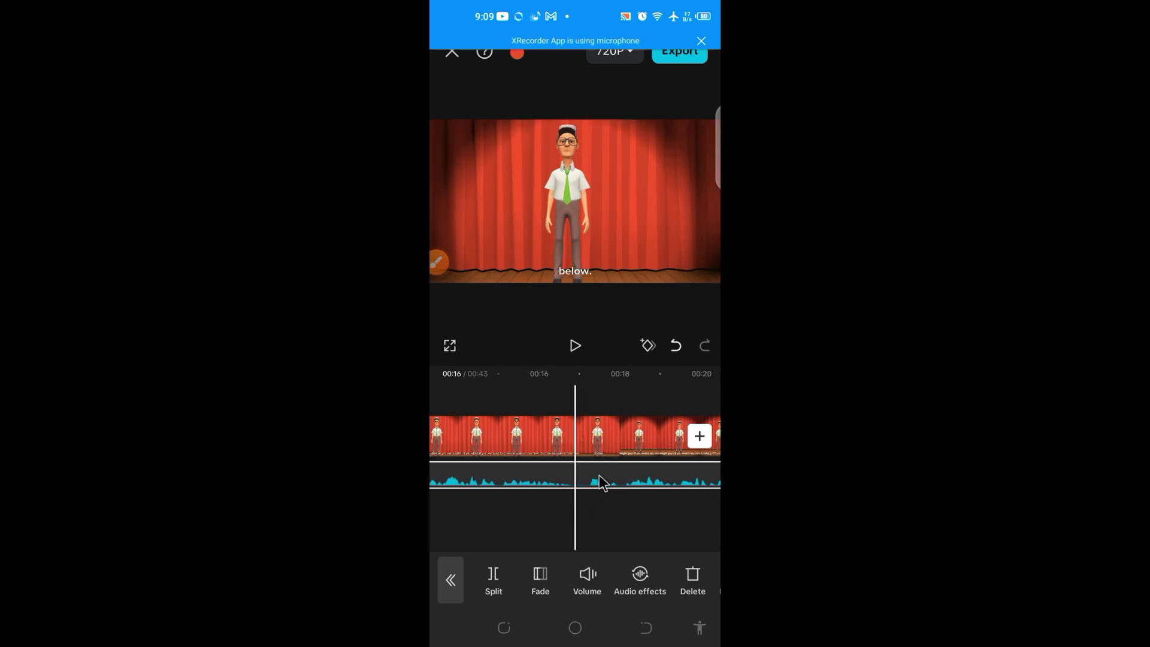
Split the extracted audio at 00:16 into two pieces and deselect it
left_click(598, 476)
left_click(592, 476)
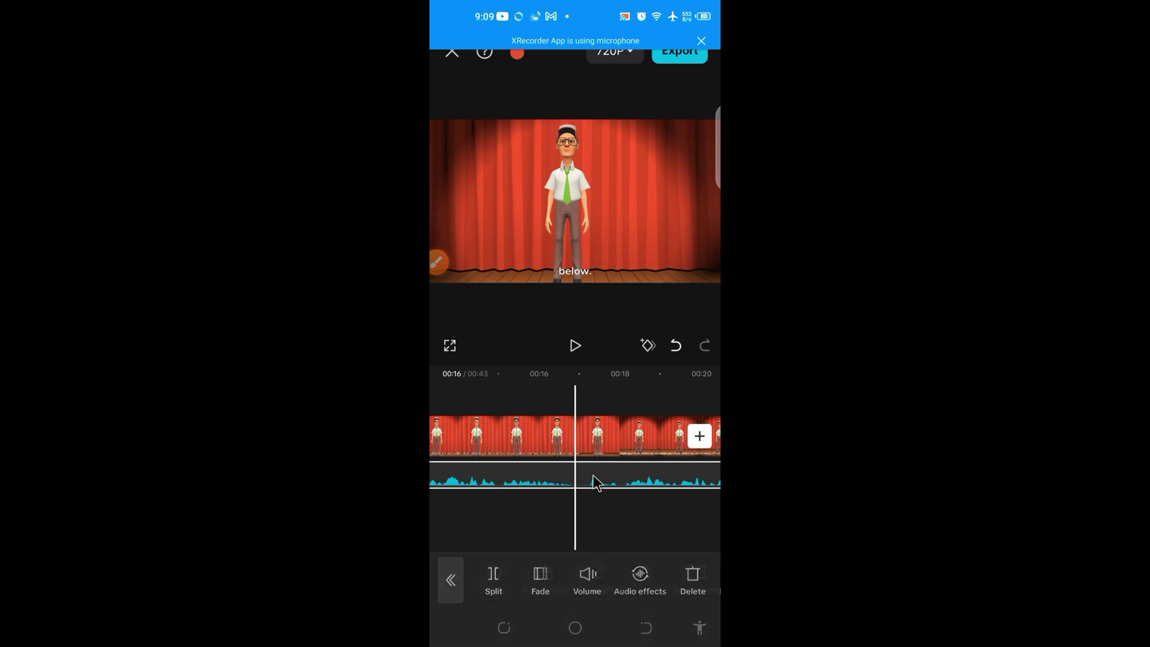
left_click(493, 583)
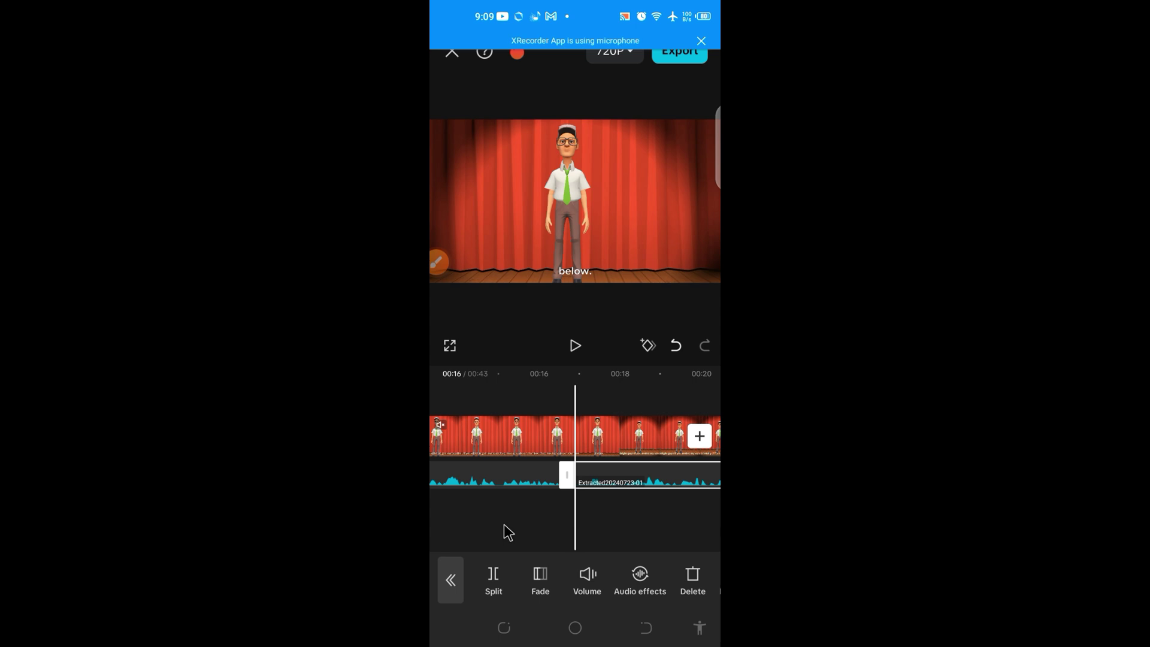
left_click_drag(533, 523, 479, 518)
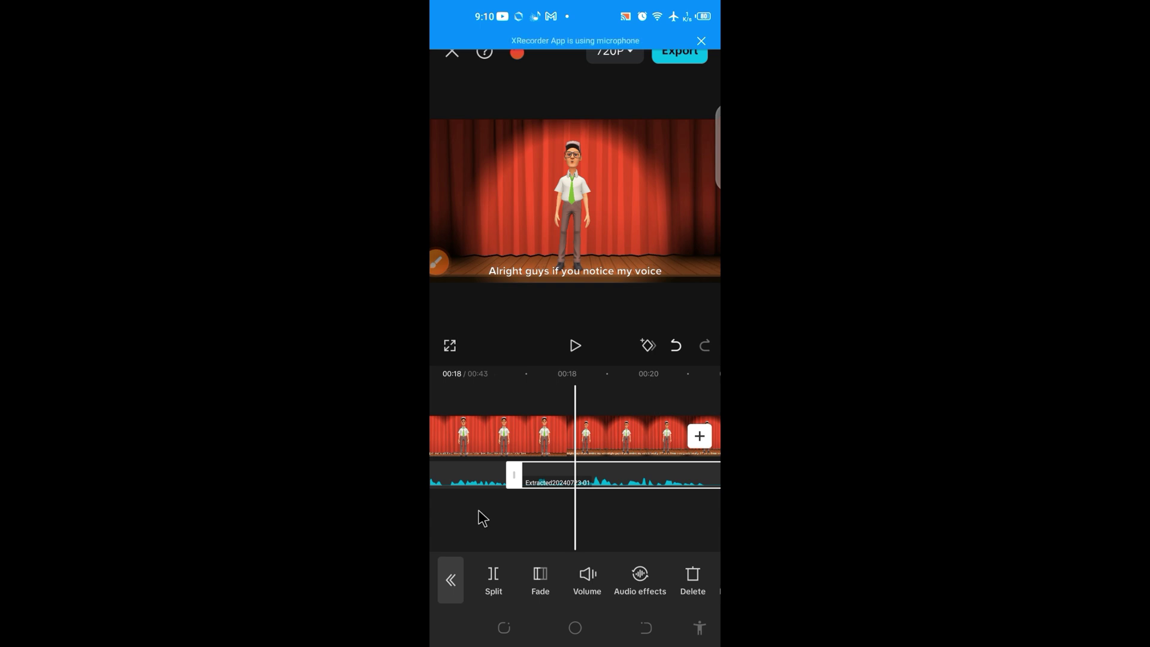
left_click_drag(591, 488, 625, 482)
left_click(564, 512)
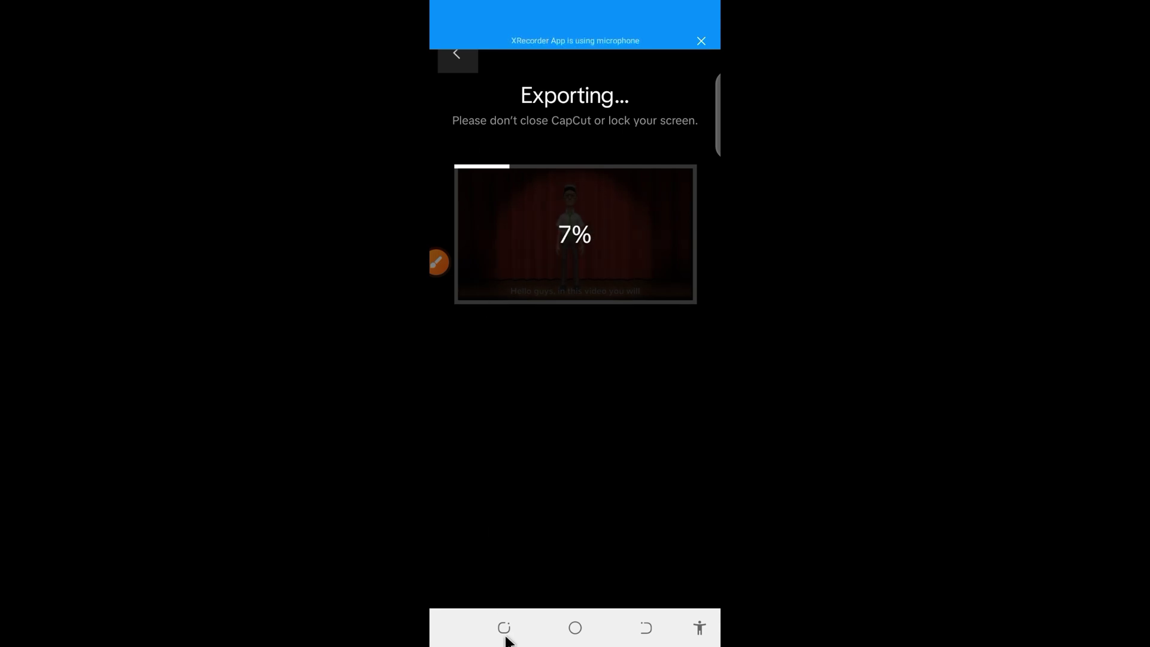
Go to the home screen, open File Manager and show the Videos list
left_click(575, 629)
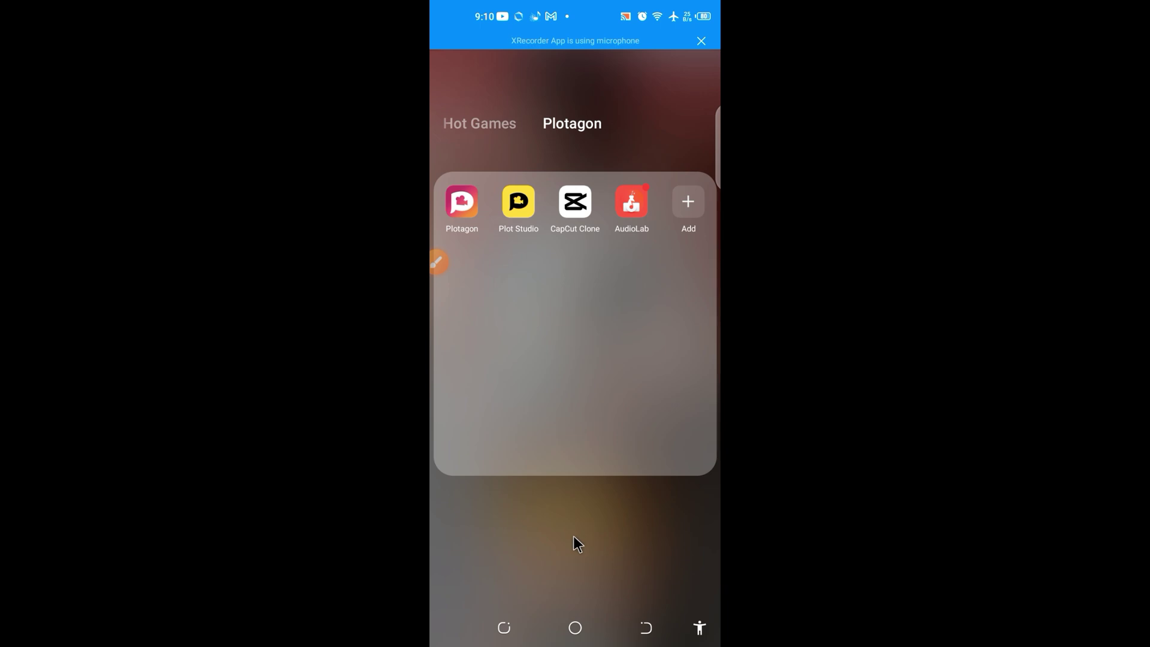
left_click(573, 537)
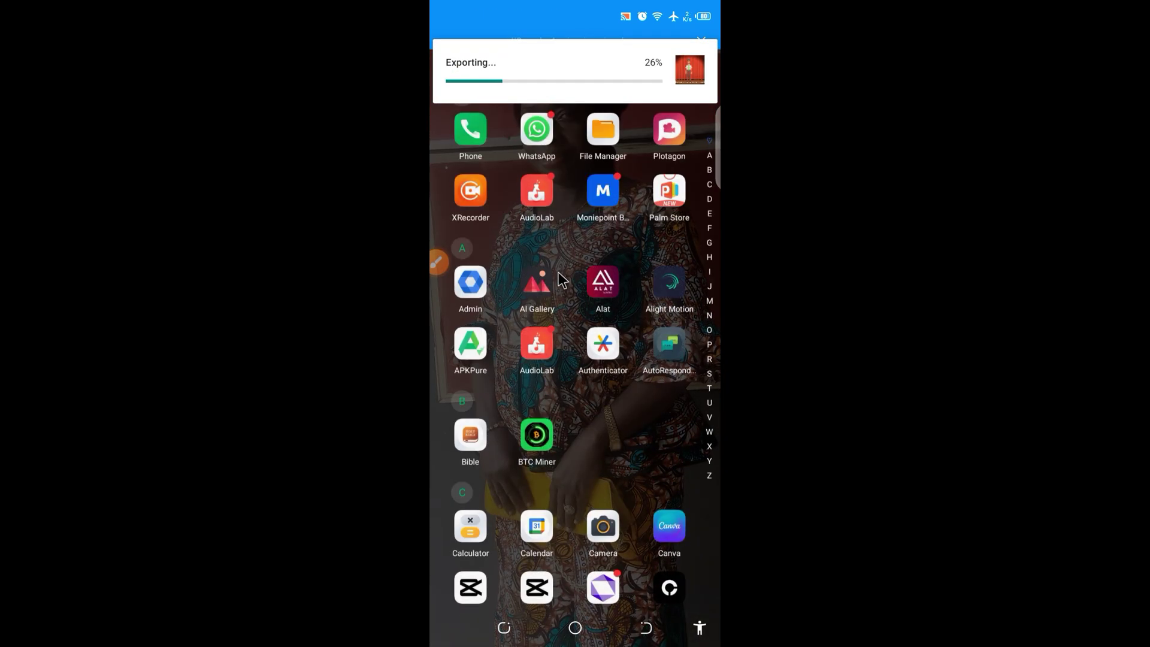
left_click(599, 129)
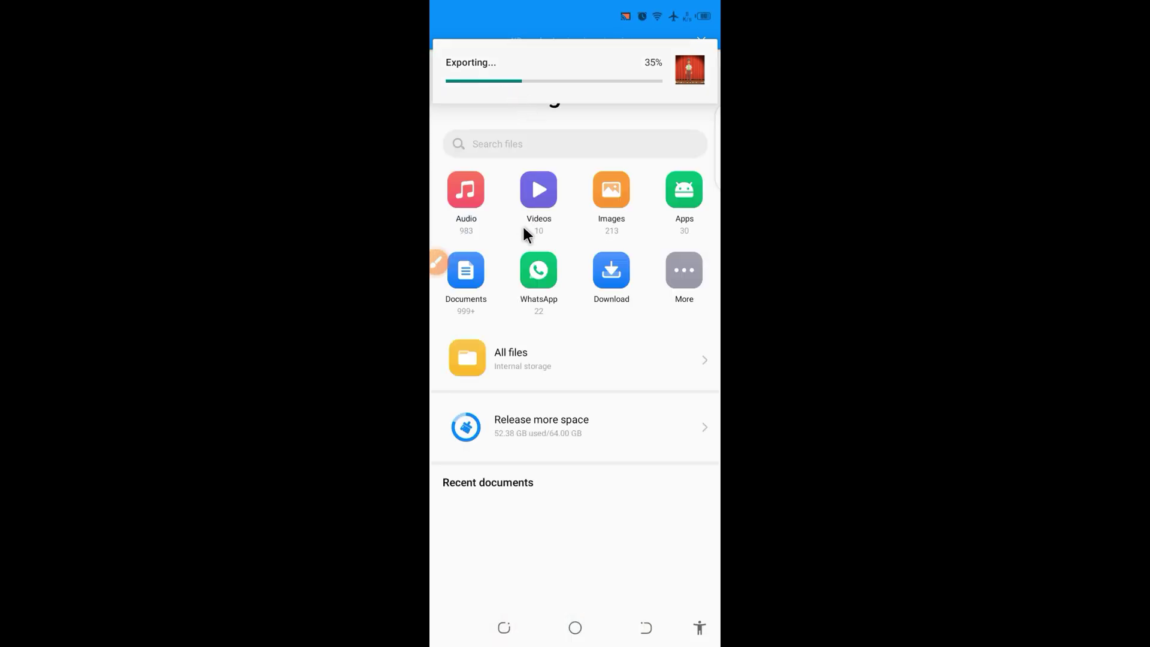
left_click(538, 196)
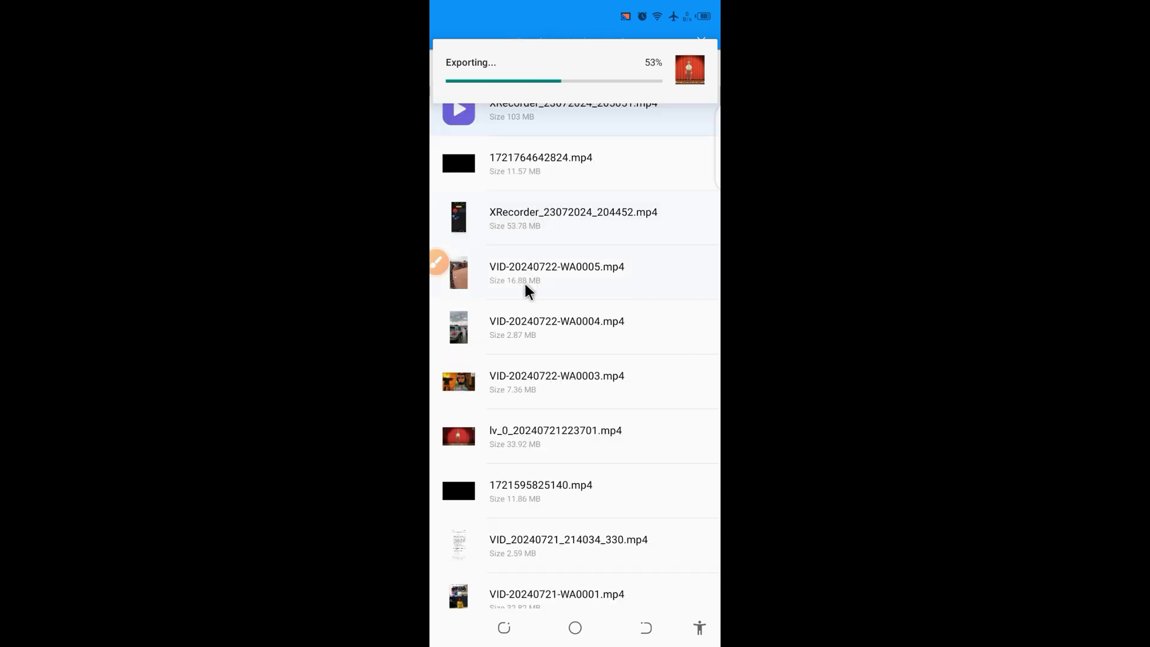
Play lv_0_20240721223701.mp4 and pause it at 00:08
left_click(534, 436)
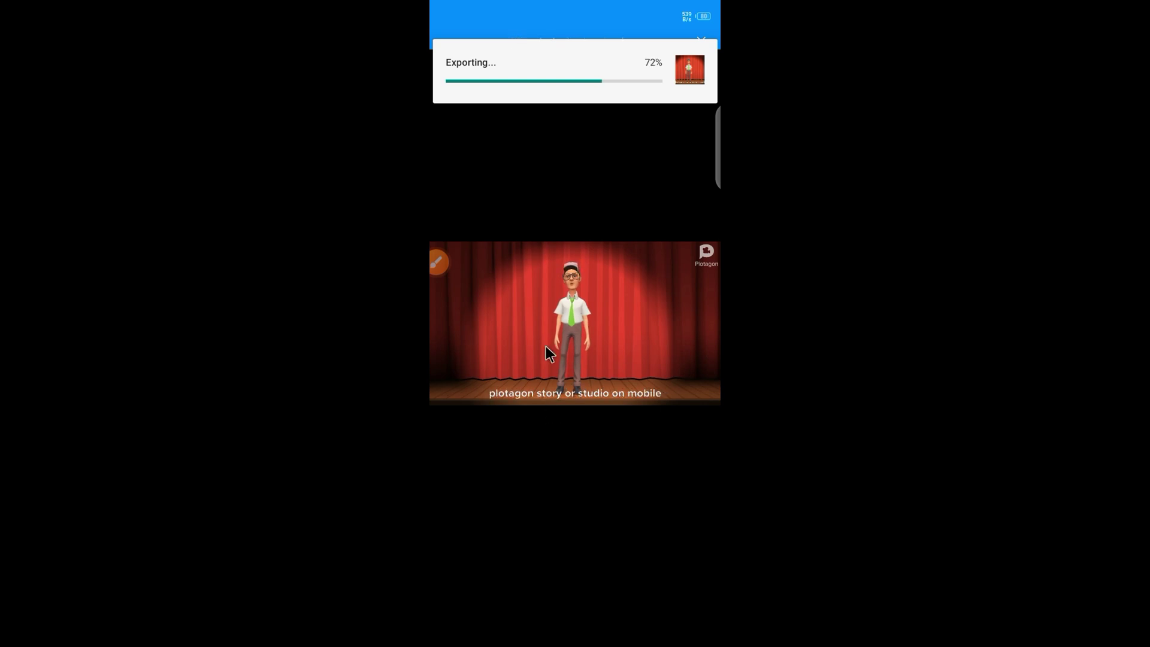
left_click(549, 310)
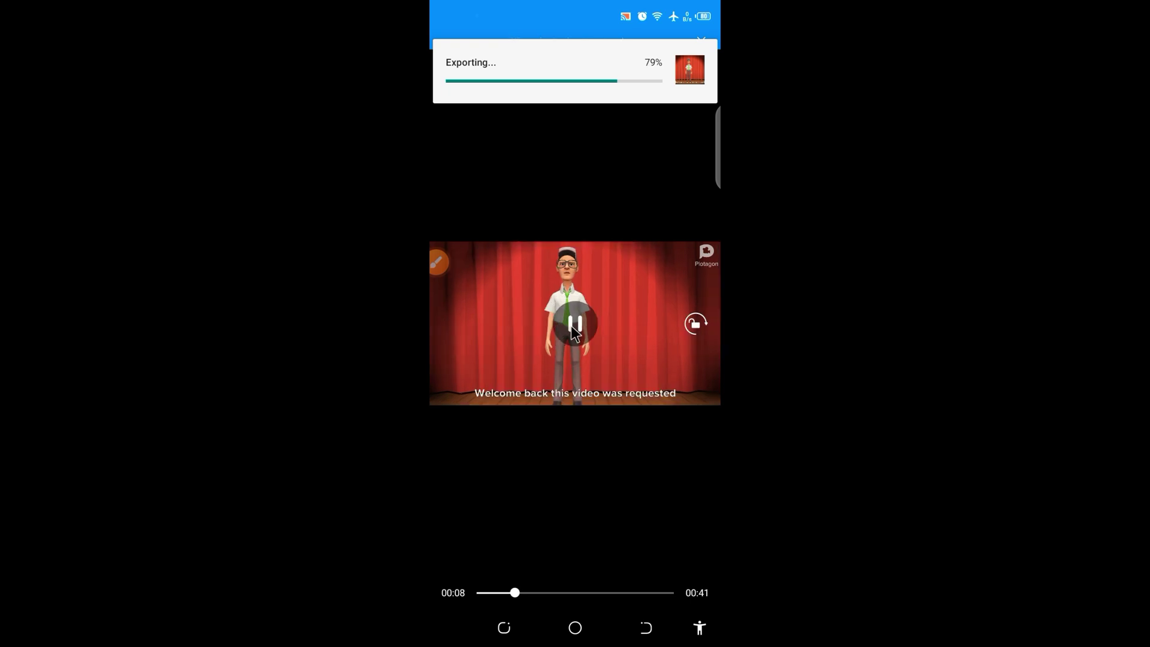
left_click(573, 328)
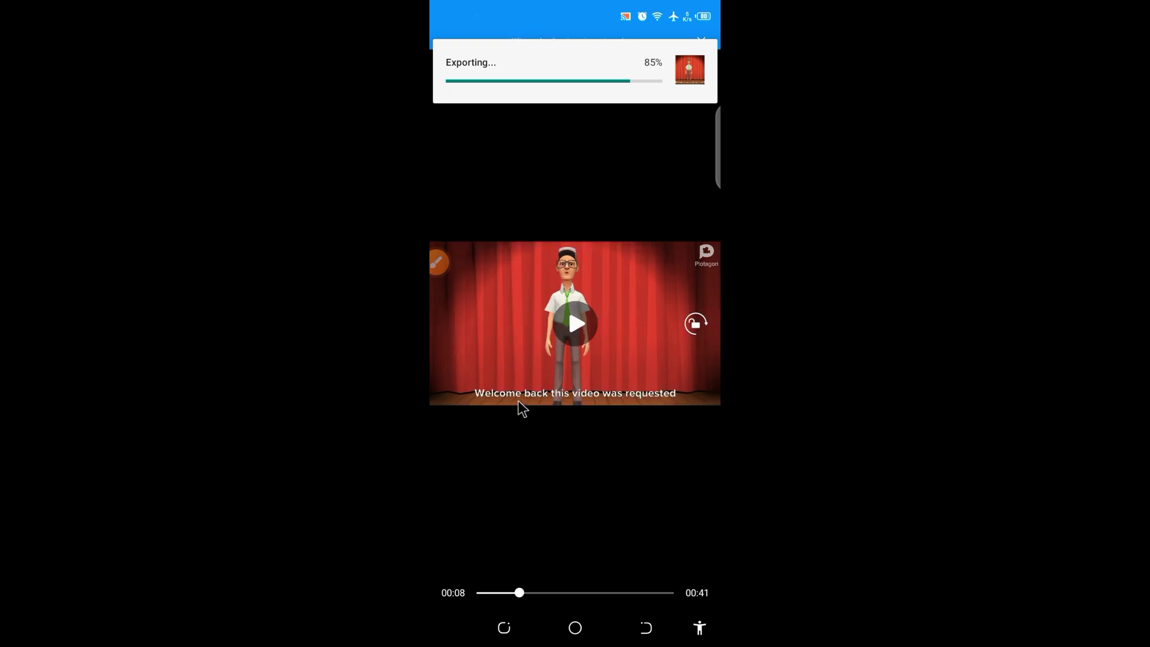